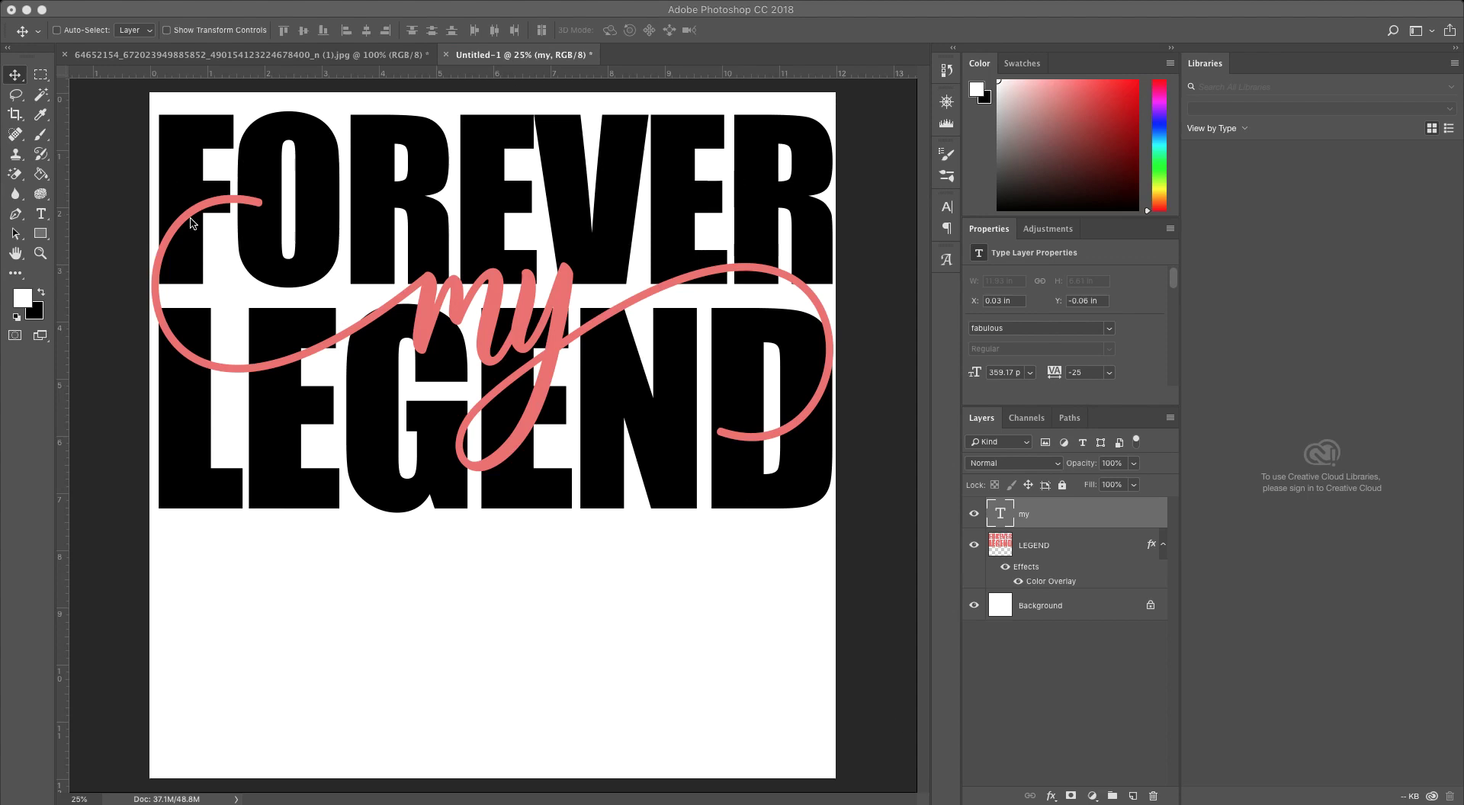
Step: Move the pink 'my' script lower so its swash crosses the bottom of LEGEND
click(444, 341)
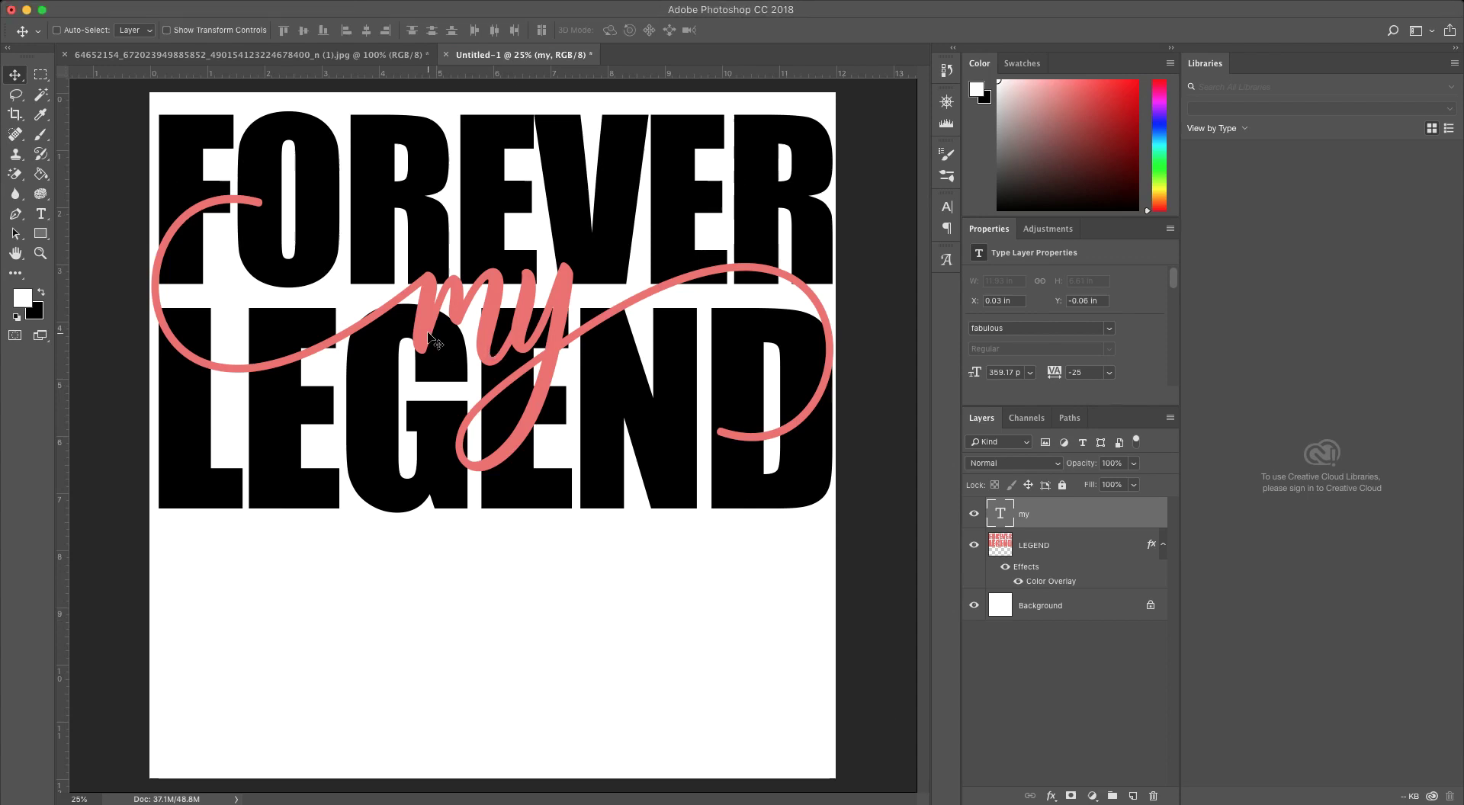
drag(427, 339, 425, 662)
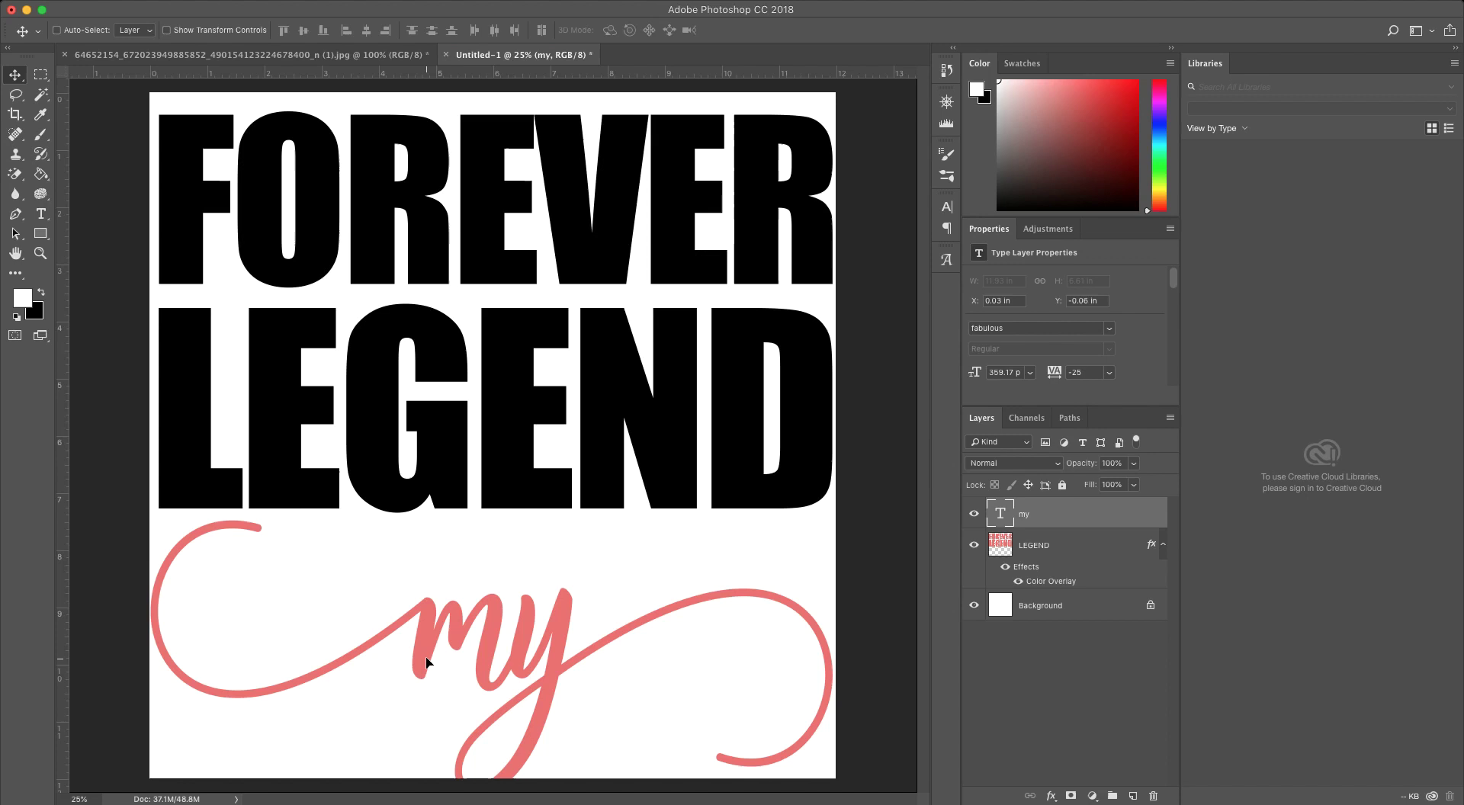
drag(426, 662, 427, 372)
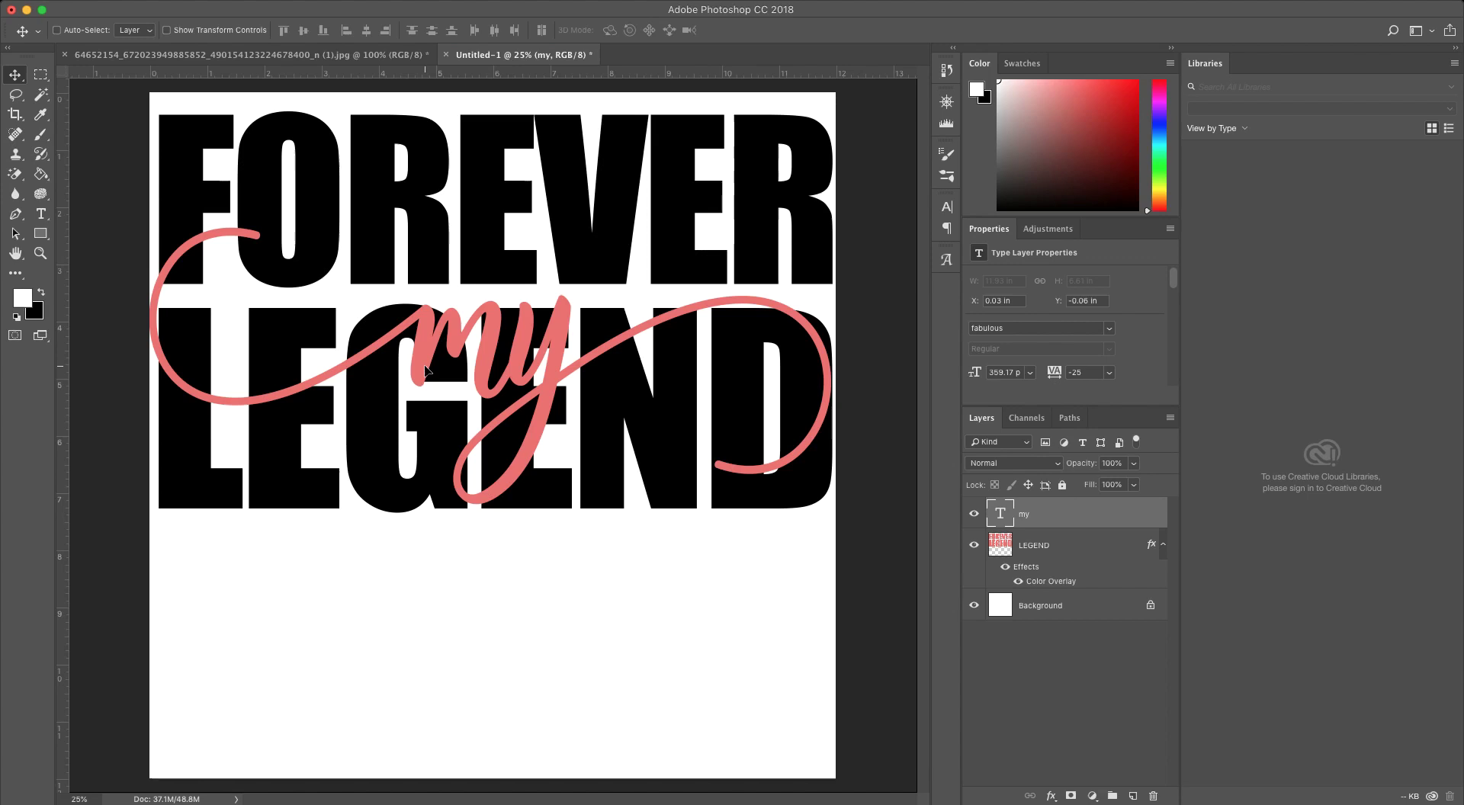
drag(425, 370, 427, 493)
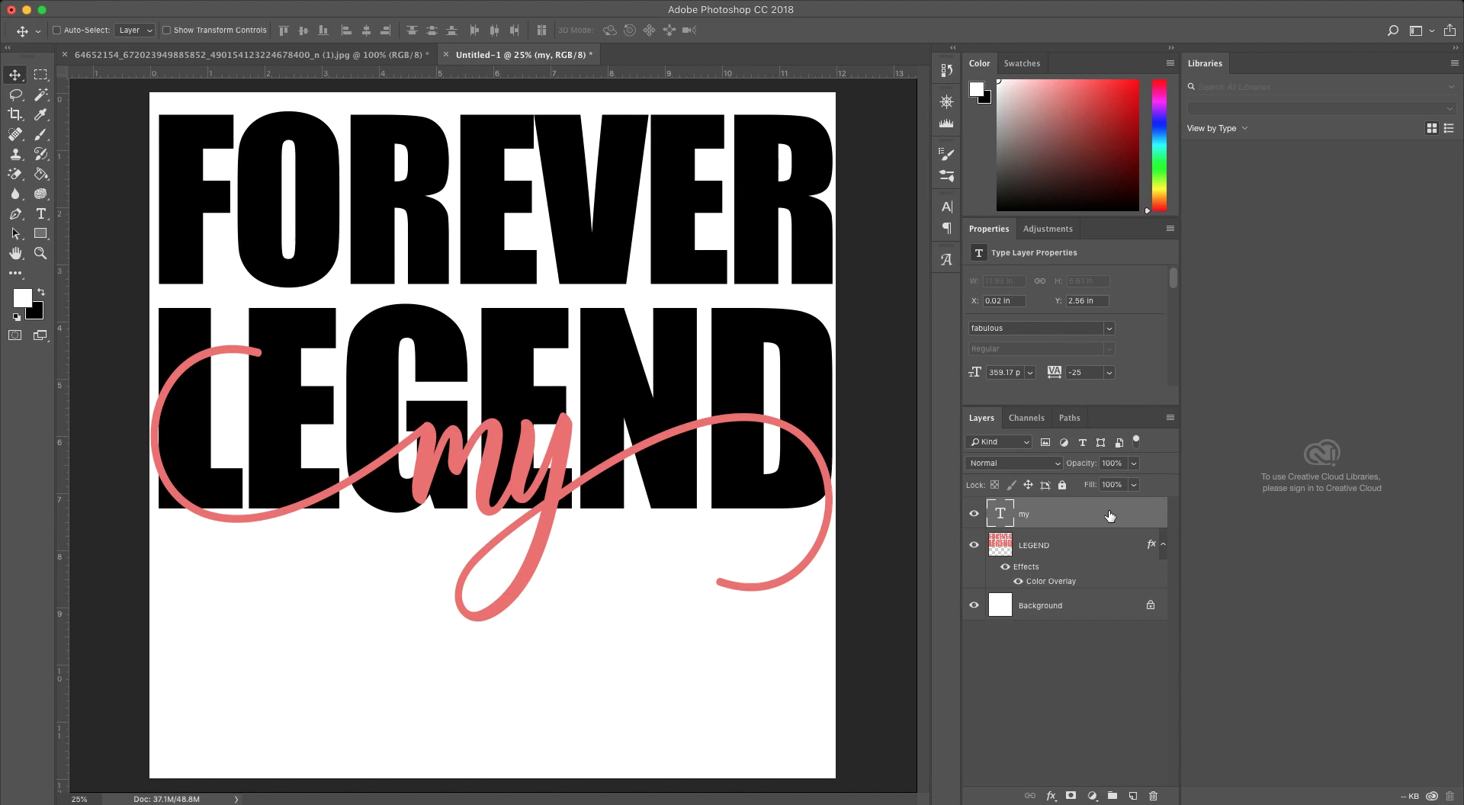
Step: Give the 'my' script a solid white Color Overlay
key(space)
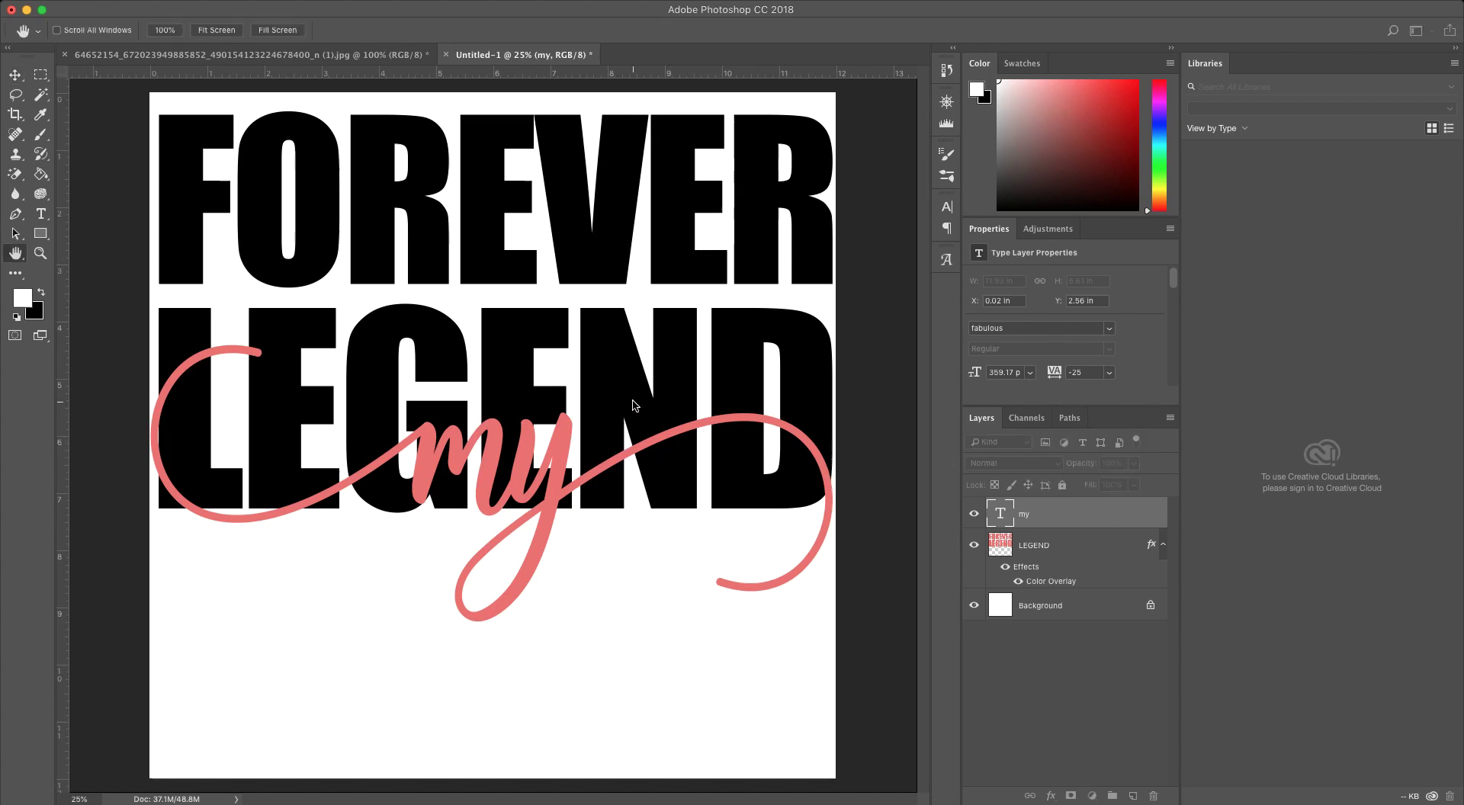
key(ctrl+shift+z)
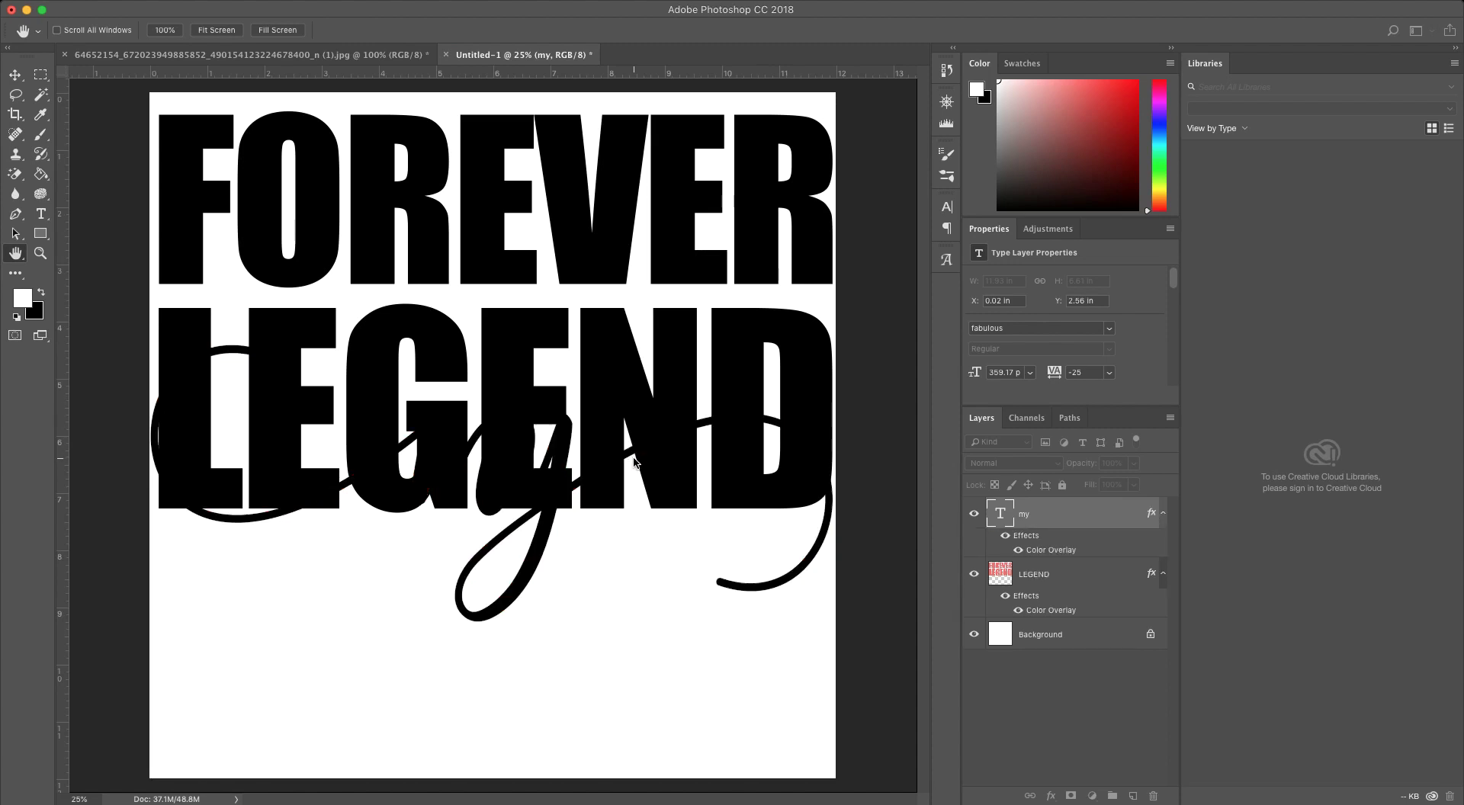
key(i)
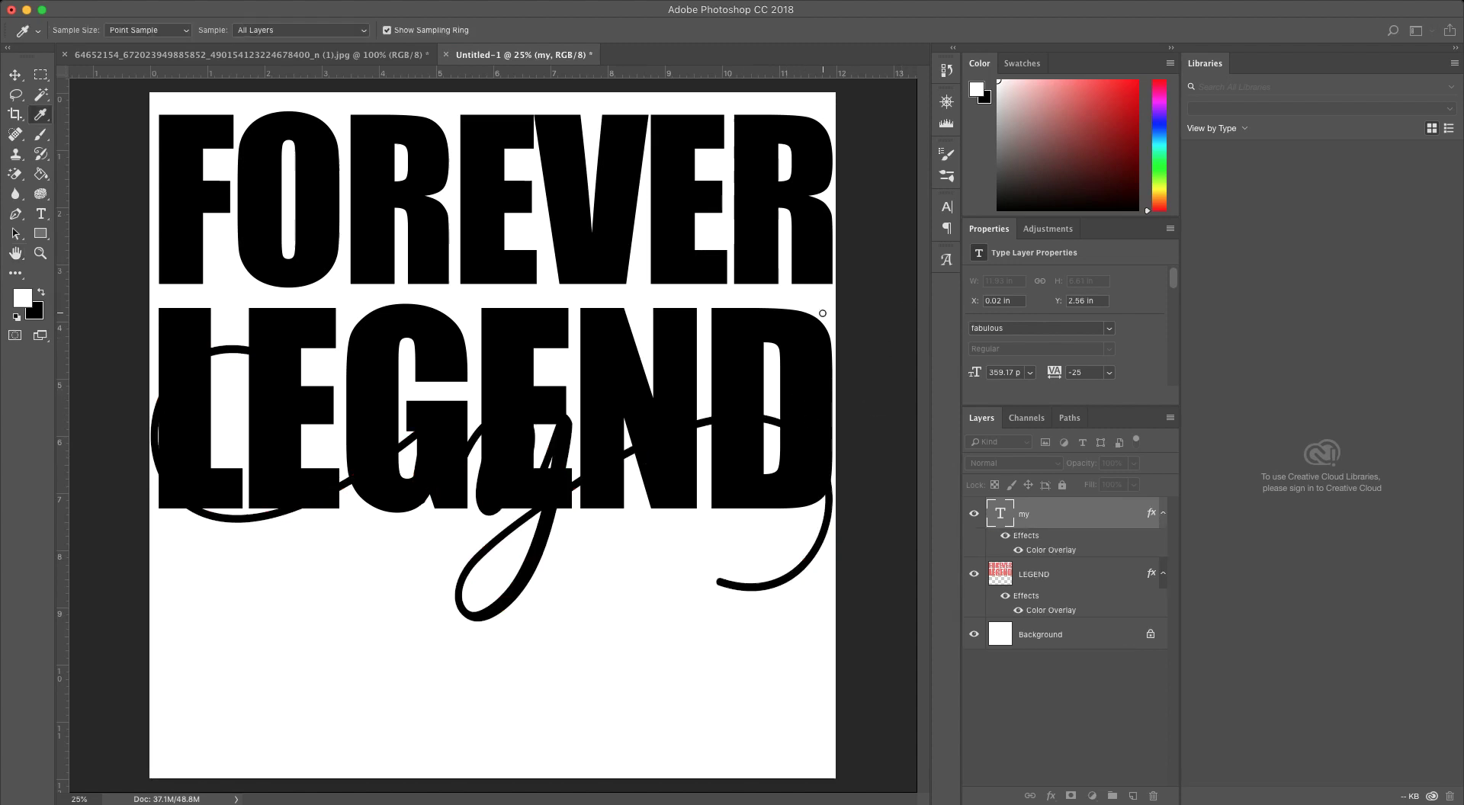
key(ctrl+z)
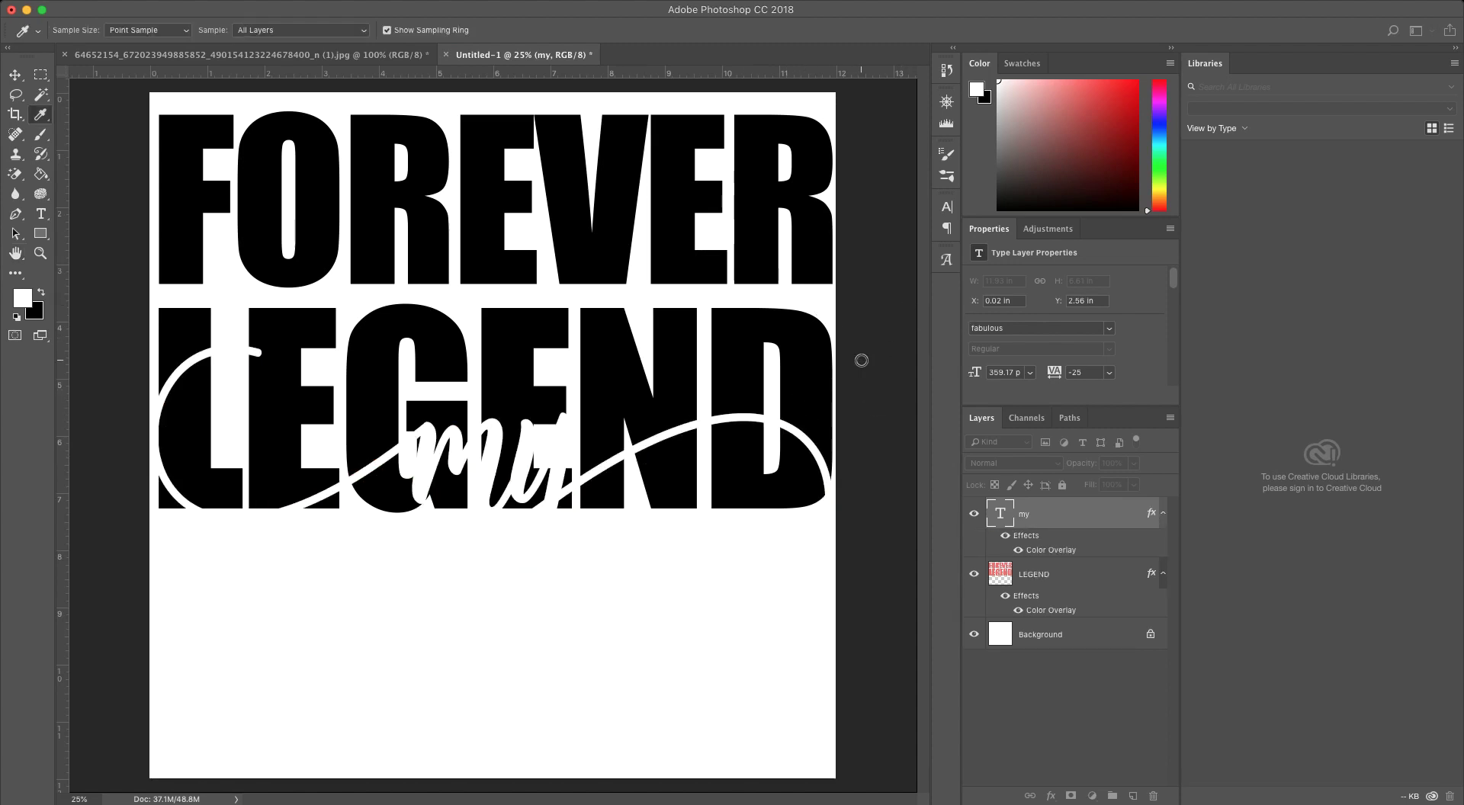
key(h)
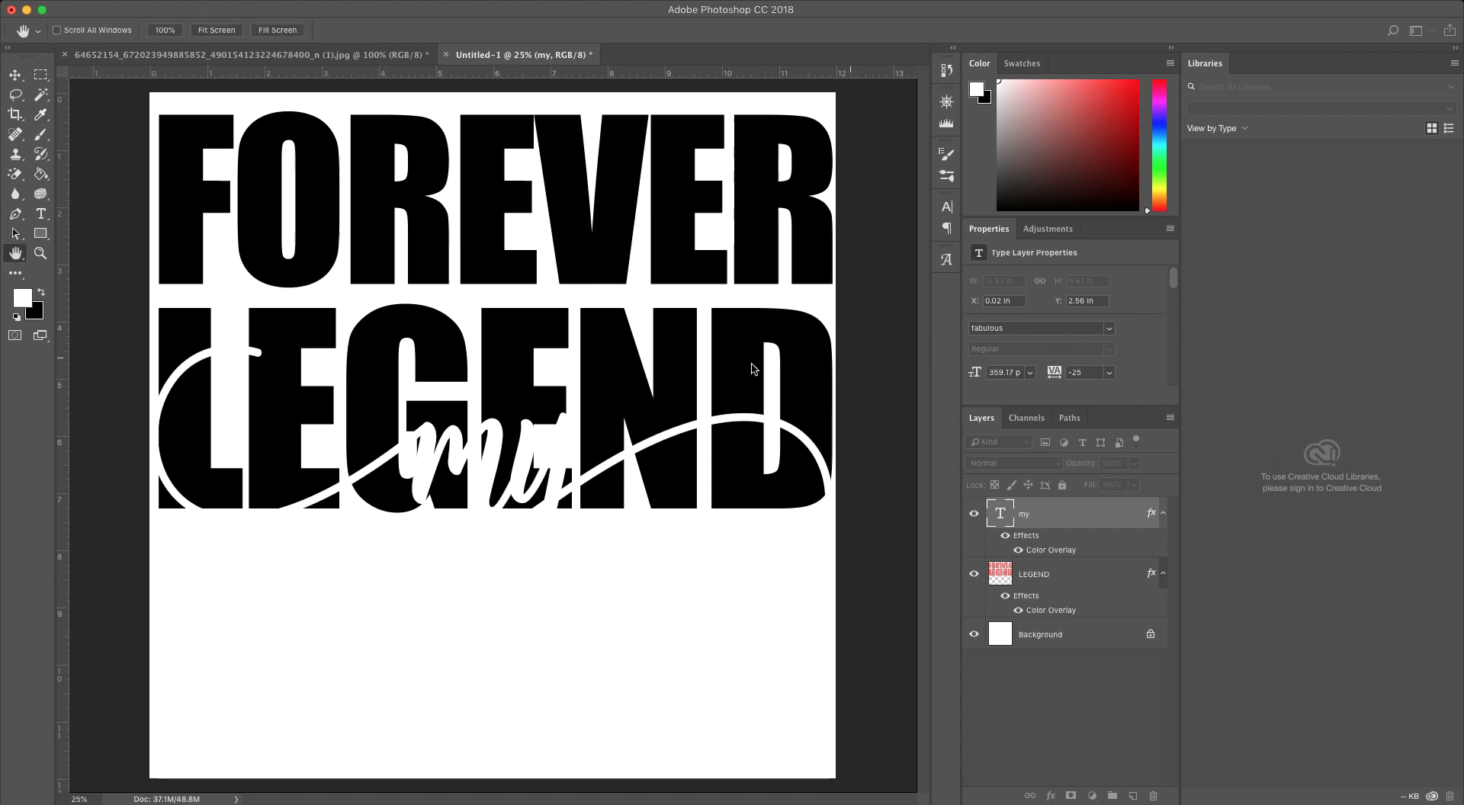
Step: Add a thin black Stroke outline around the white 'my' script
key(ctrl+shift+z)
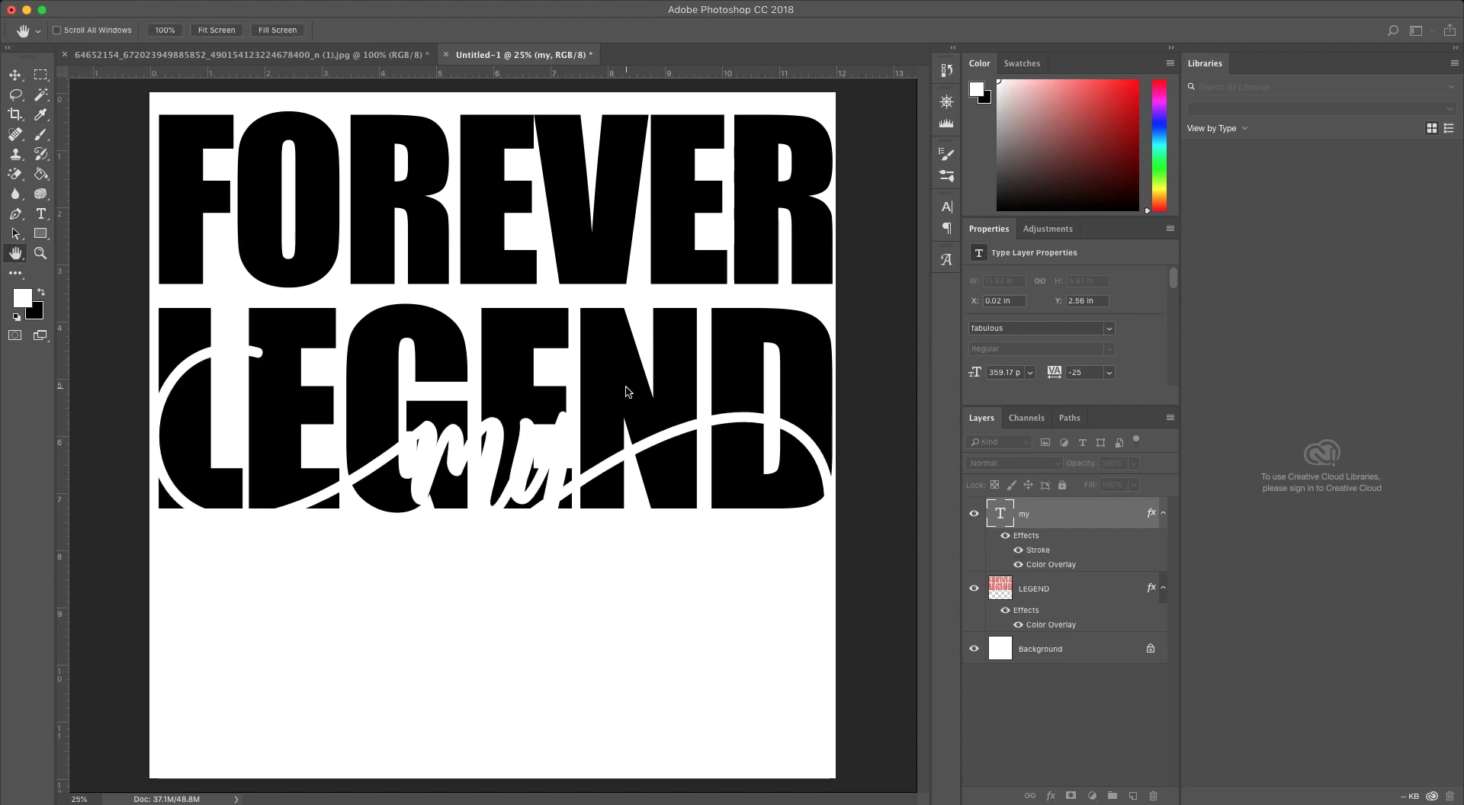
key(i)
key(ctrl+z)
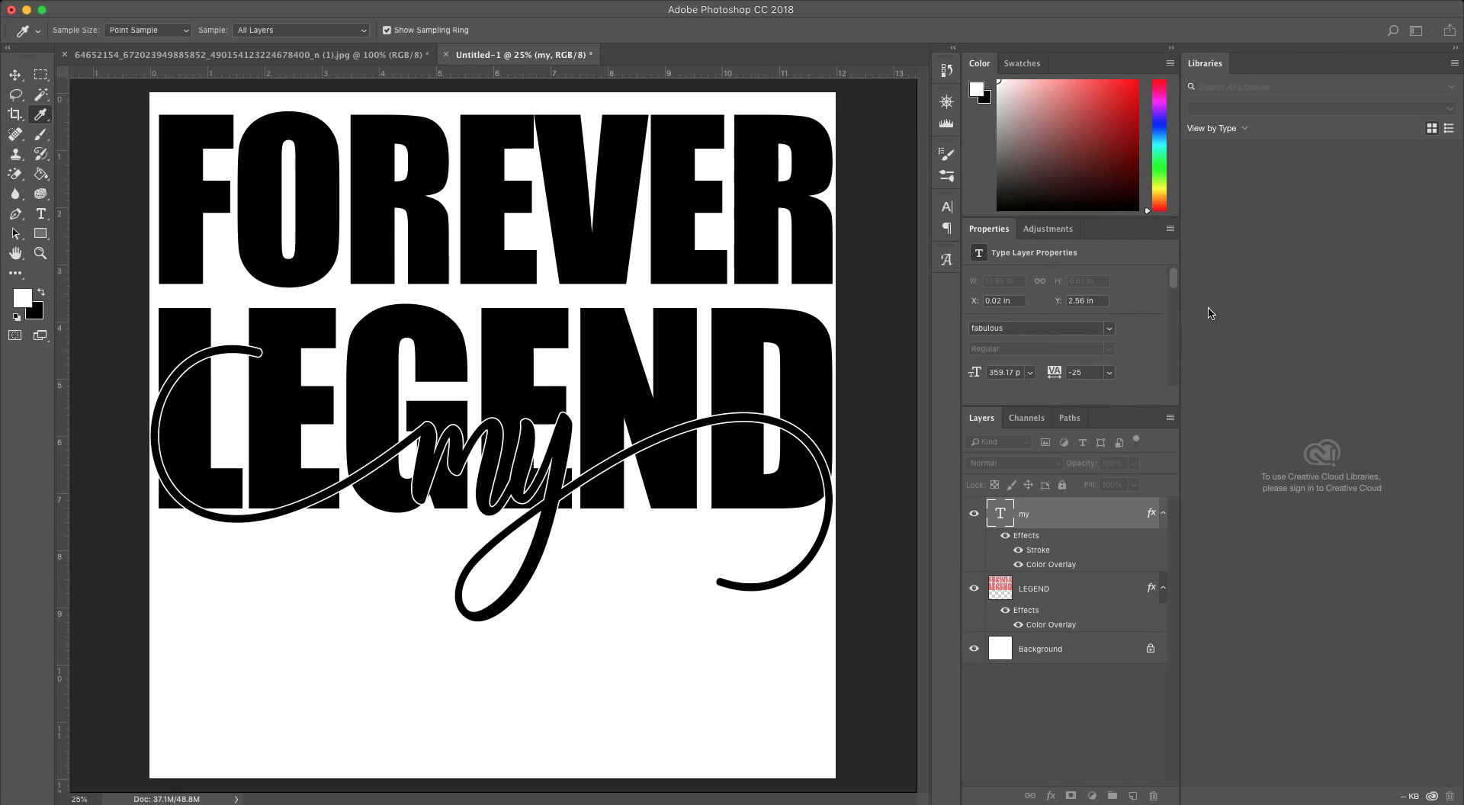
key(h)
key(ctrl+shift+z)
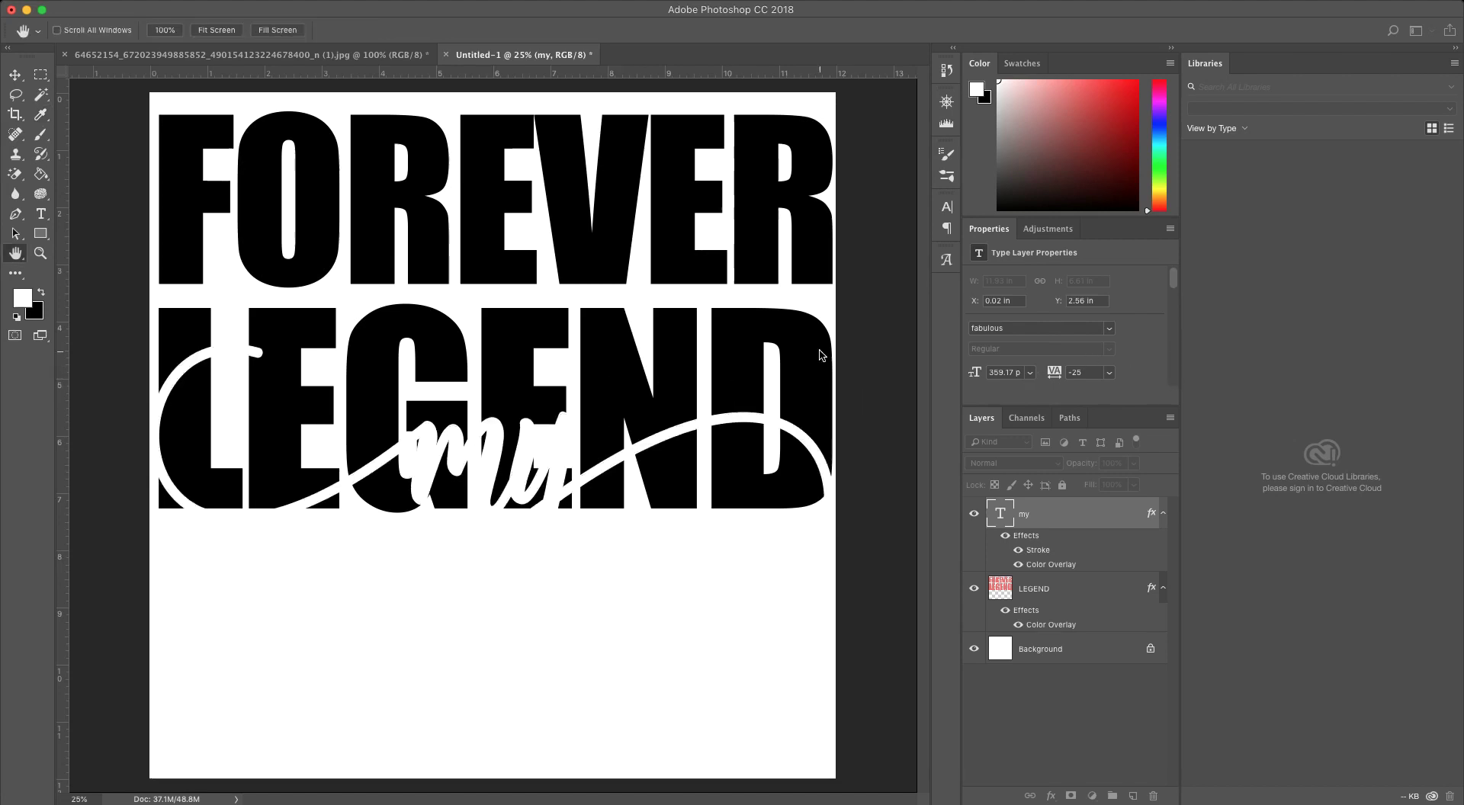
key(i)
key(ctrl+z)
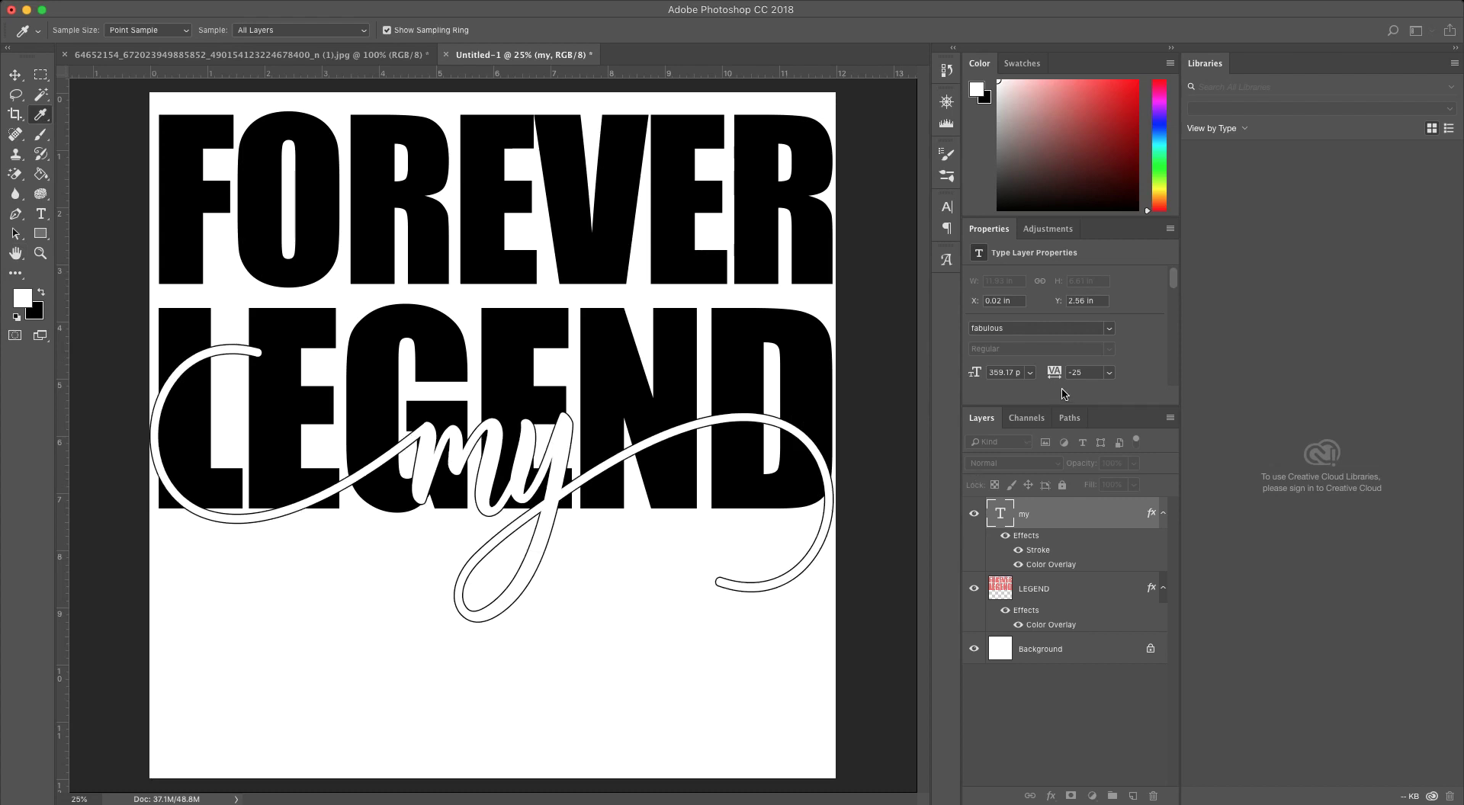
key(h)
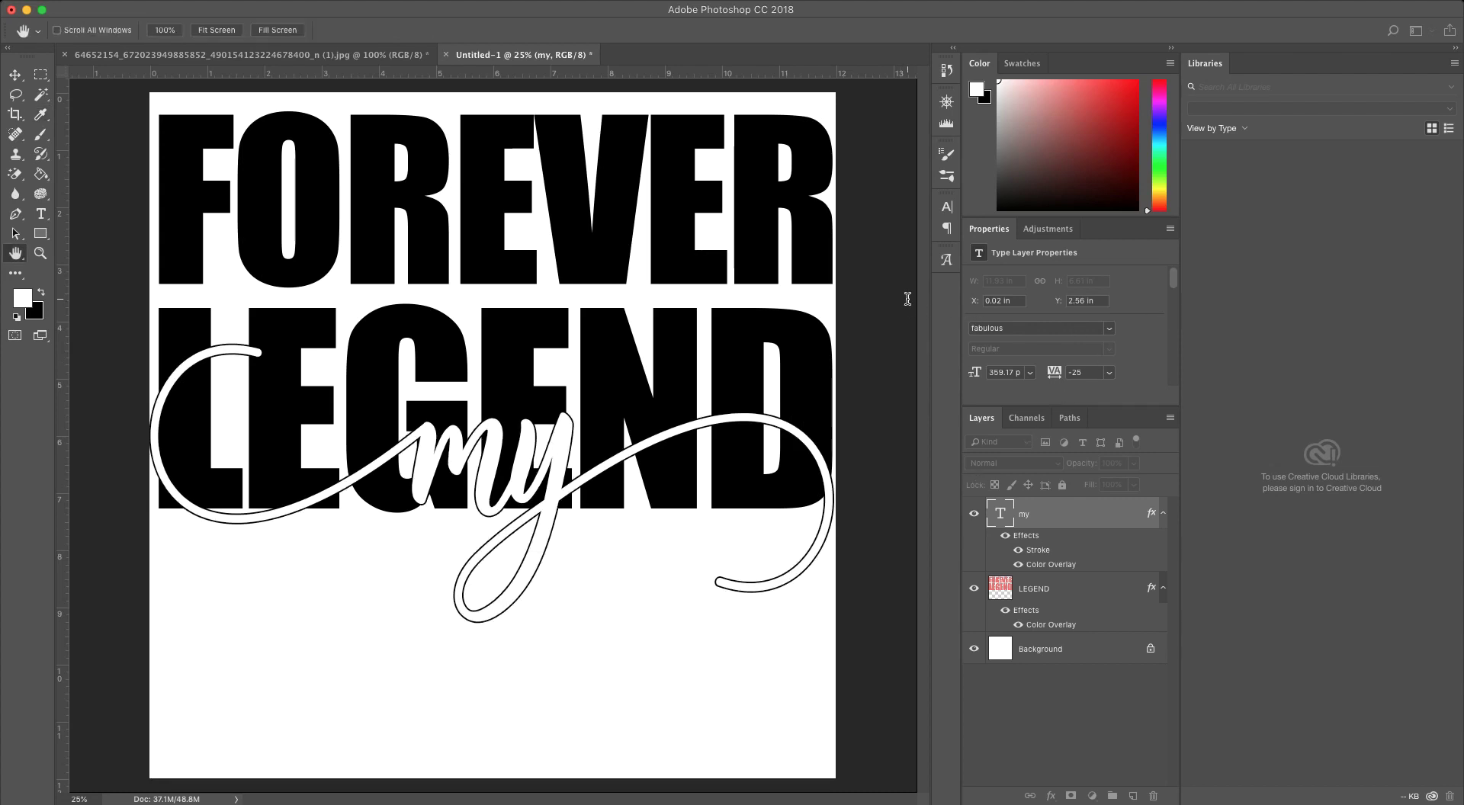
key(v)
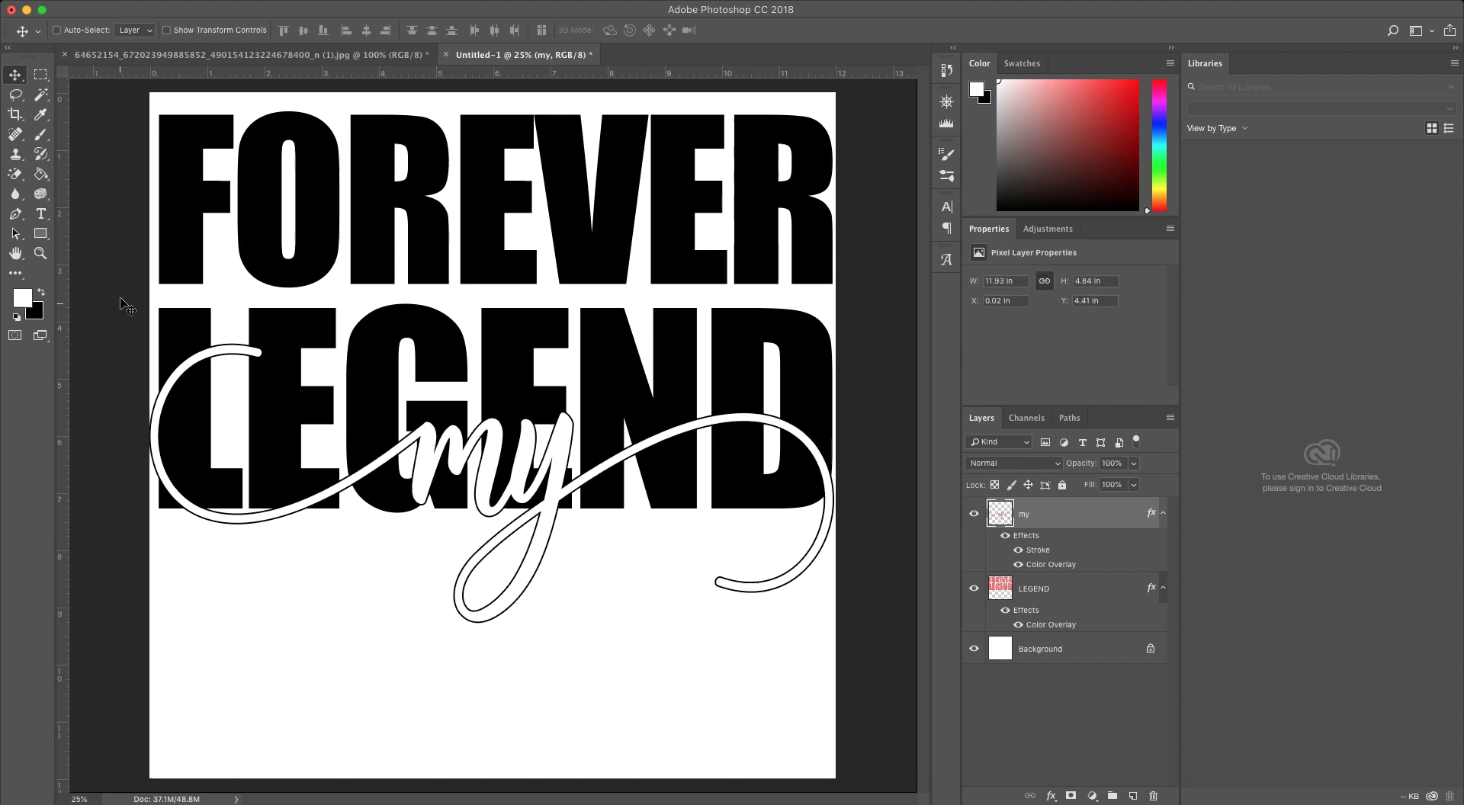
Step: Try Magic Eraser on the 'my' fill, undoing it when the whole script disappears
click(18, 179)
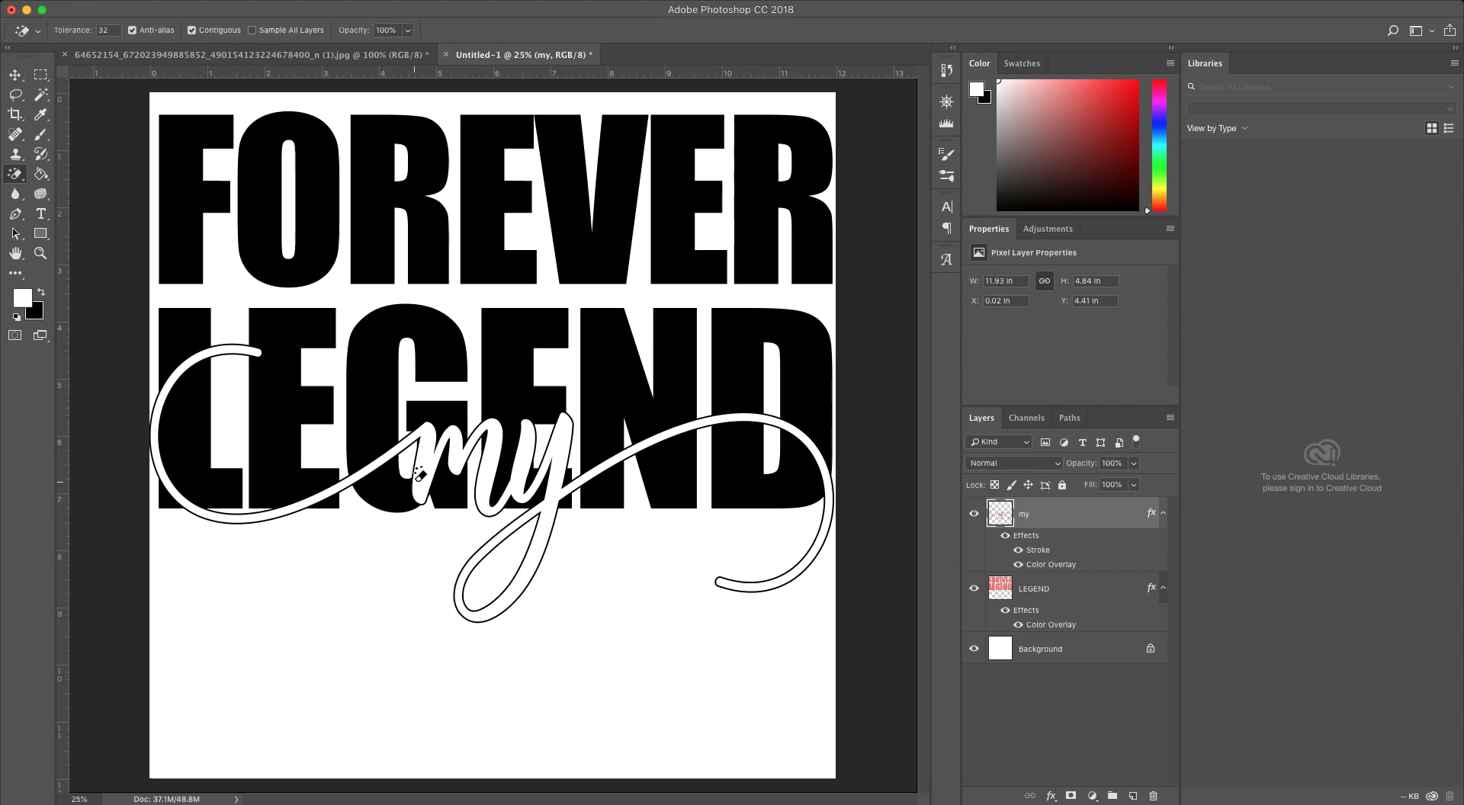
click(389, 469)
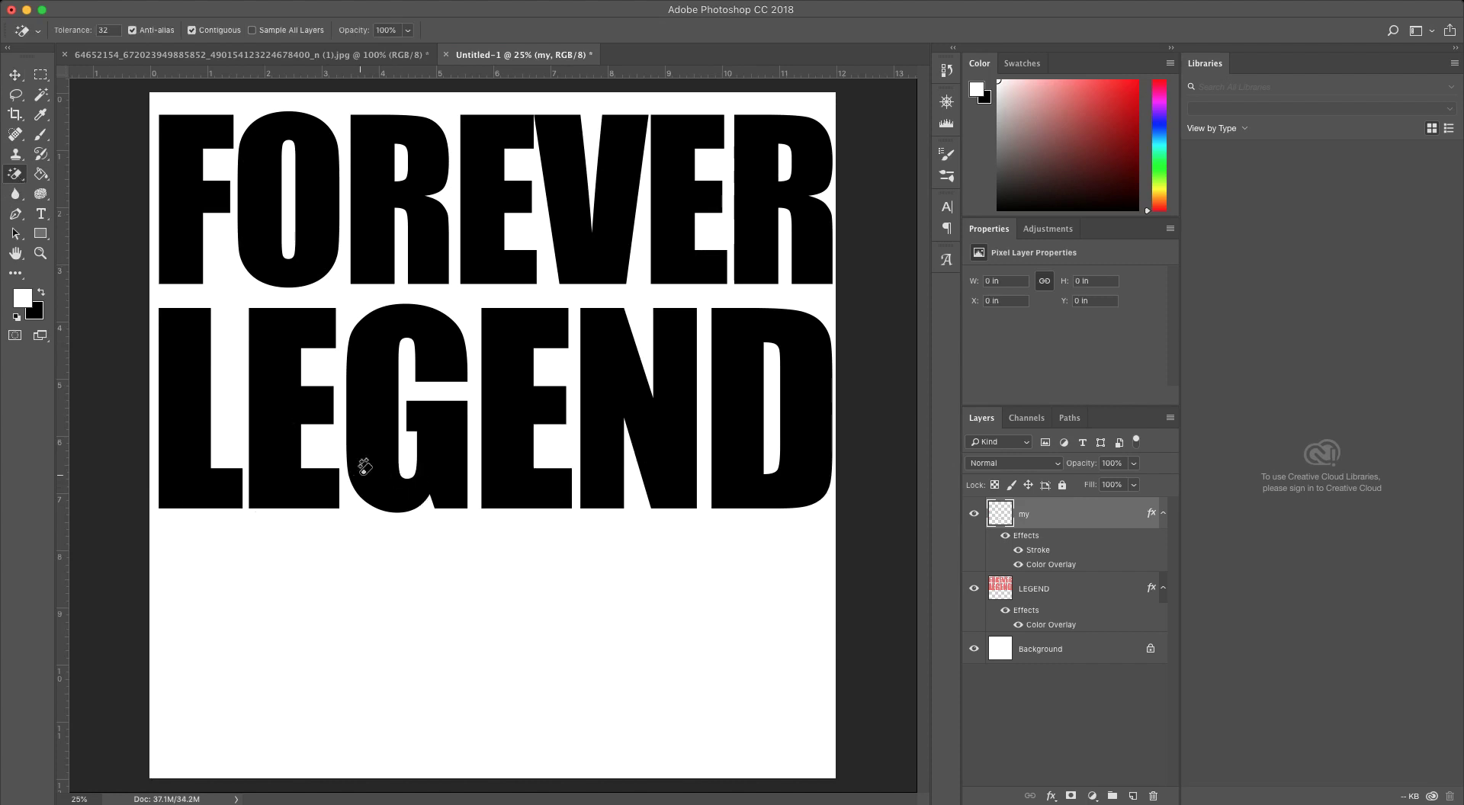
key(super+z)
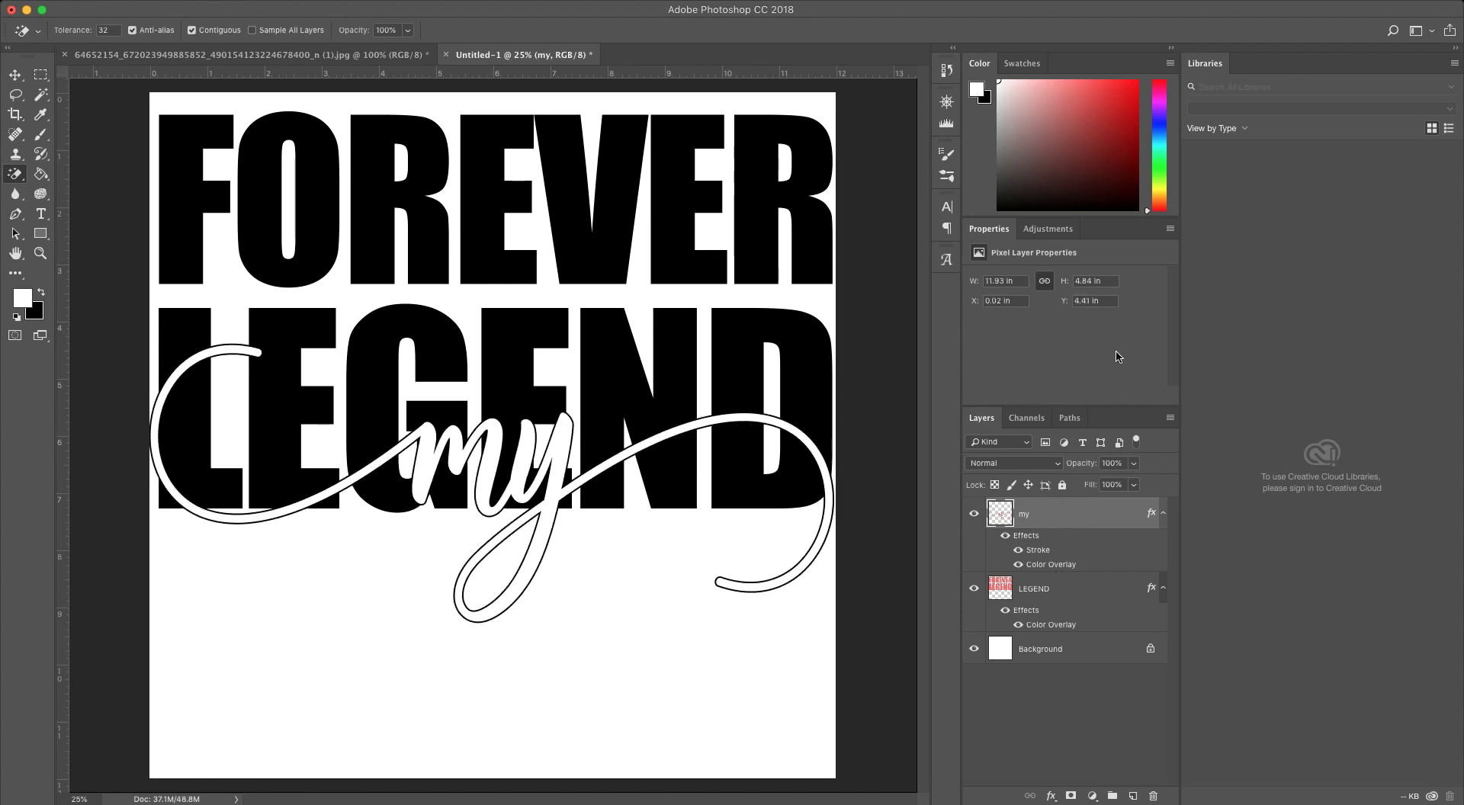
Step: Convert 'my' to a Smart Object, rasterize it, and Magic Eraser its white fill
key(super+alt+s)
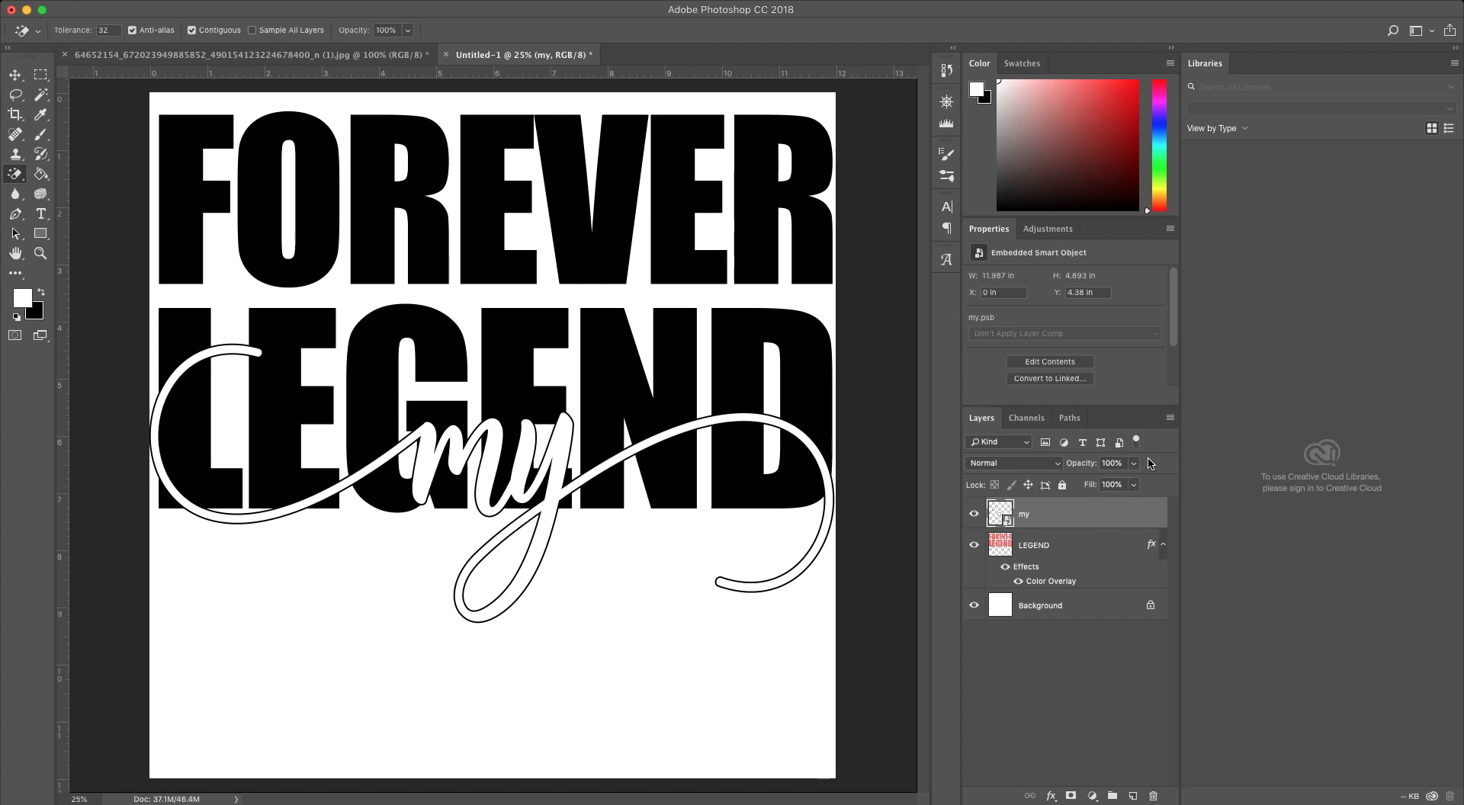
key(super+alt+r)
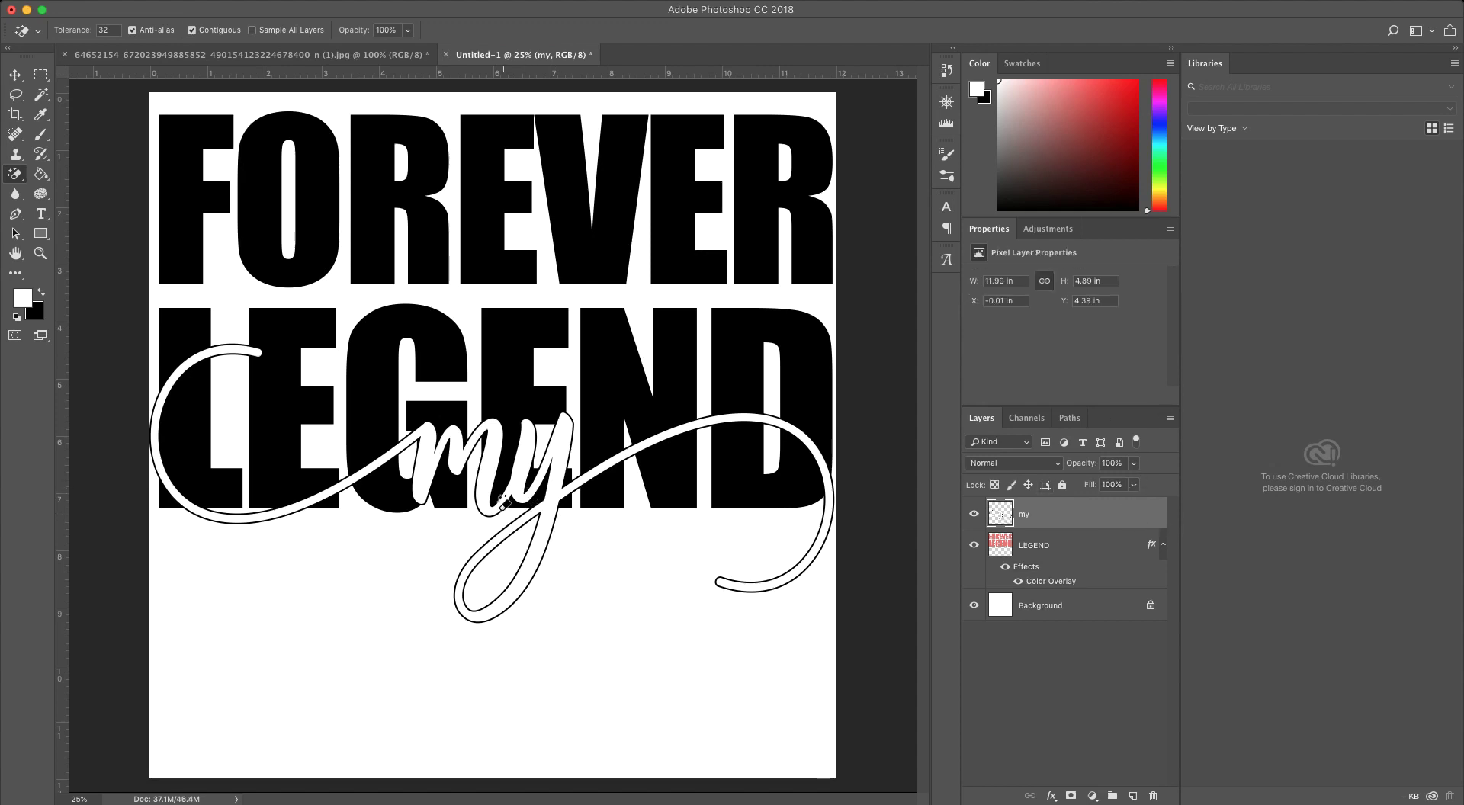
click(487, 465)
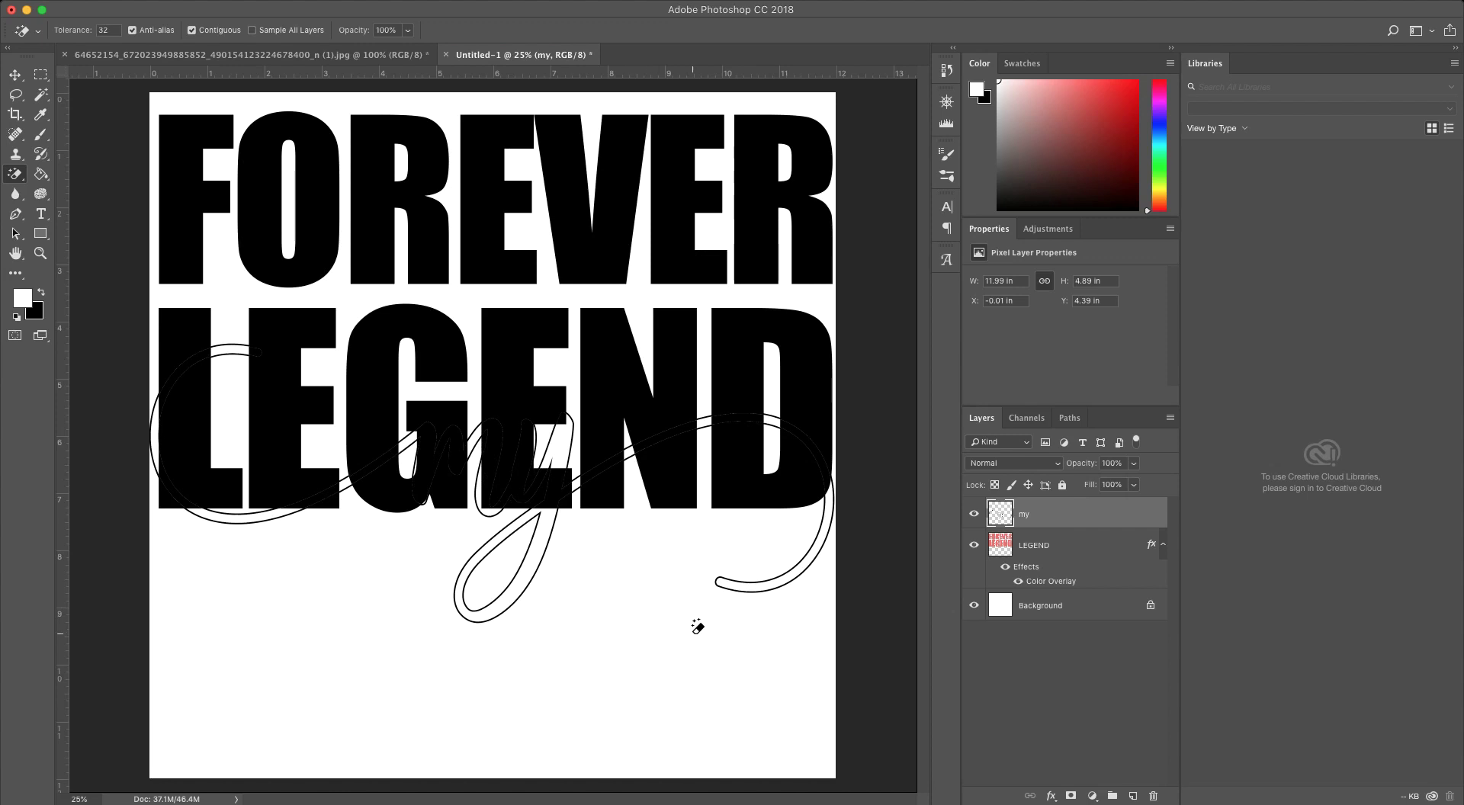
Step: Magic Wand-select inside the 'my' outline, then erase LEGEND's black pixels in the m, swirl and y
click(41, 96)
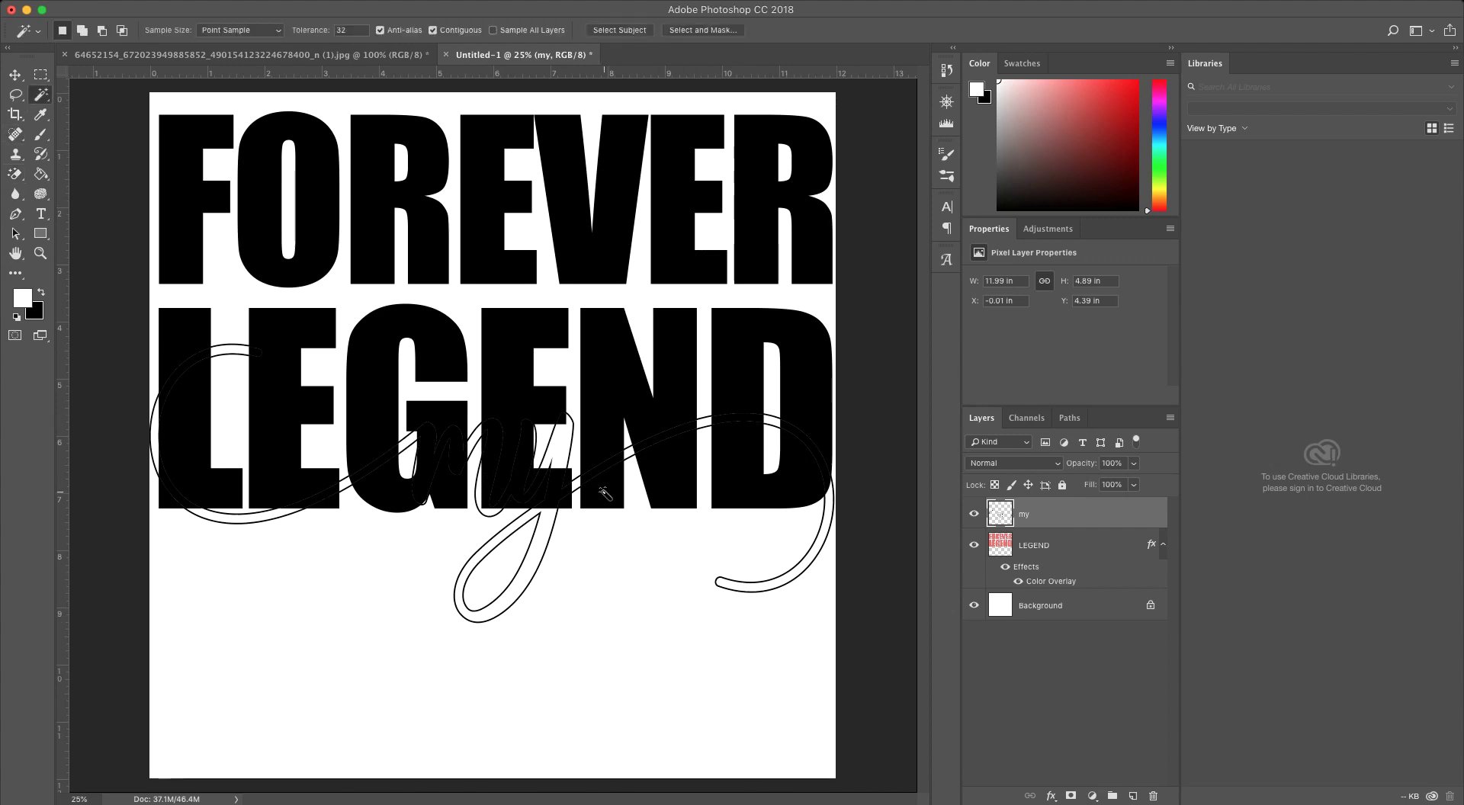
click(458, 458)
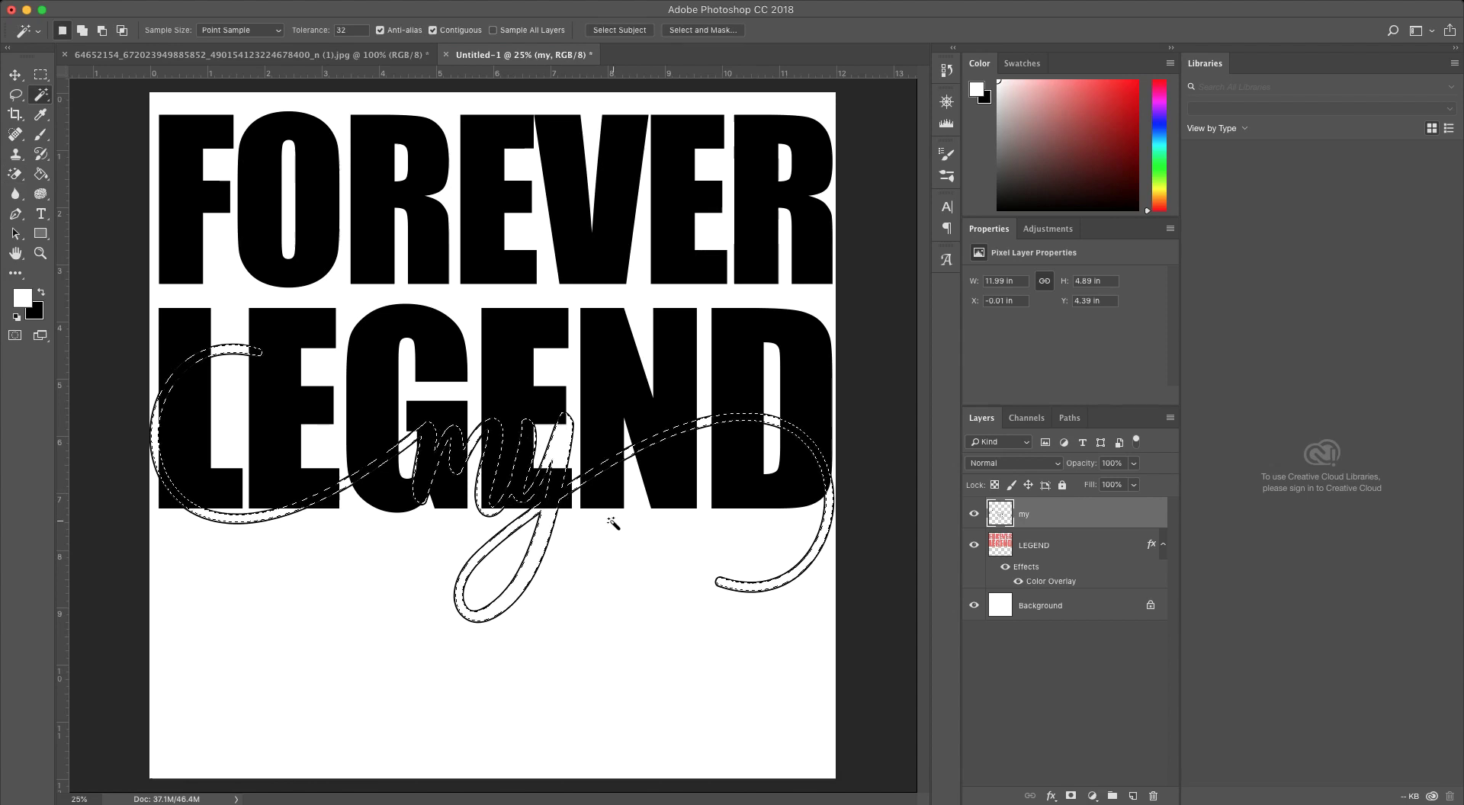
click(1094, 548)
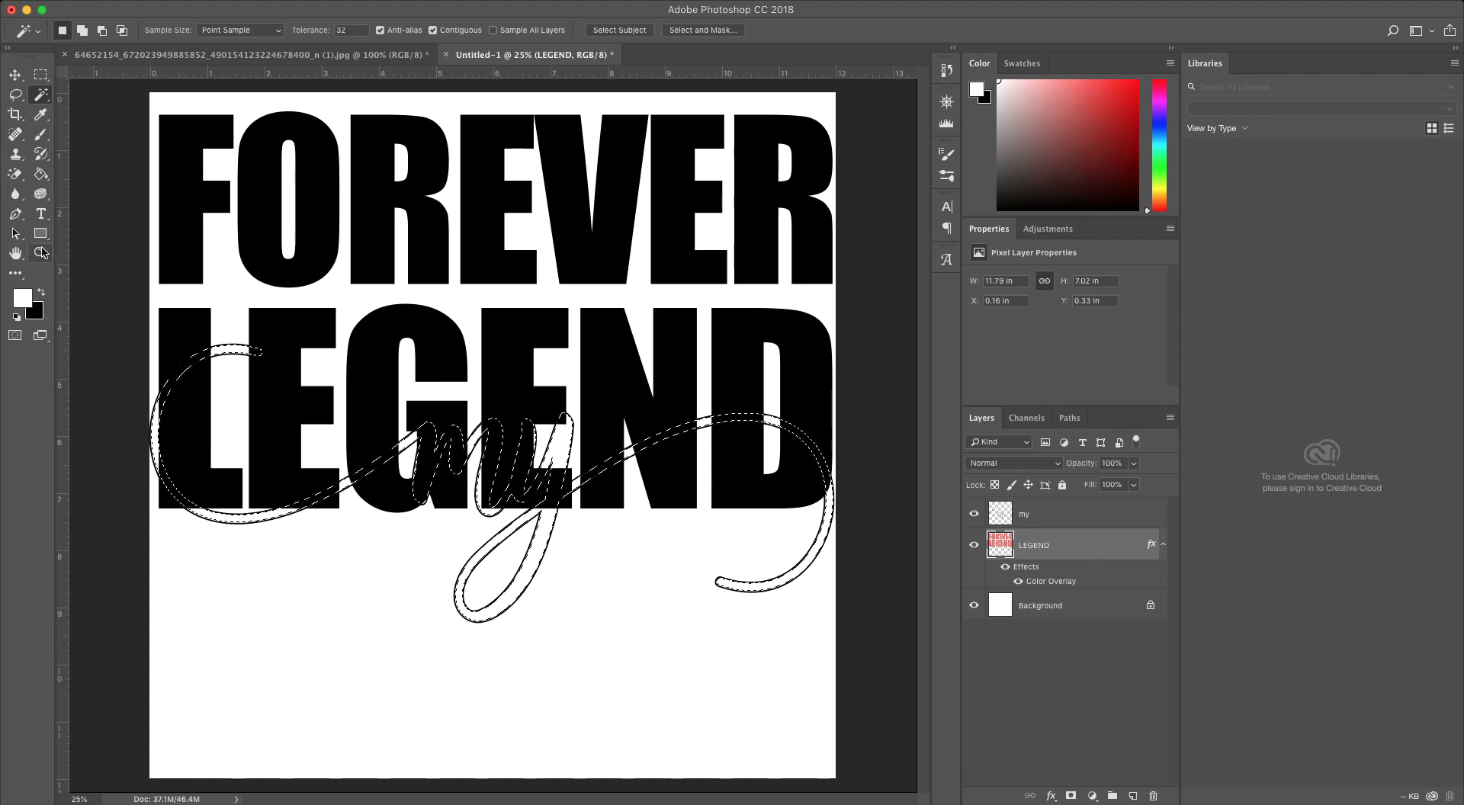
click(15, 174)
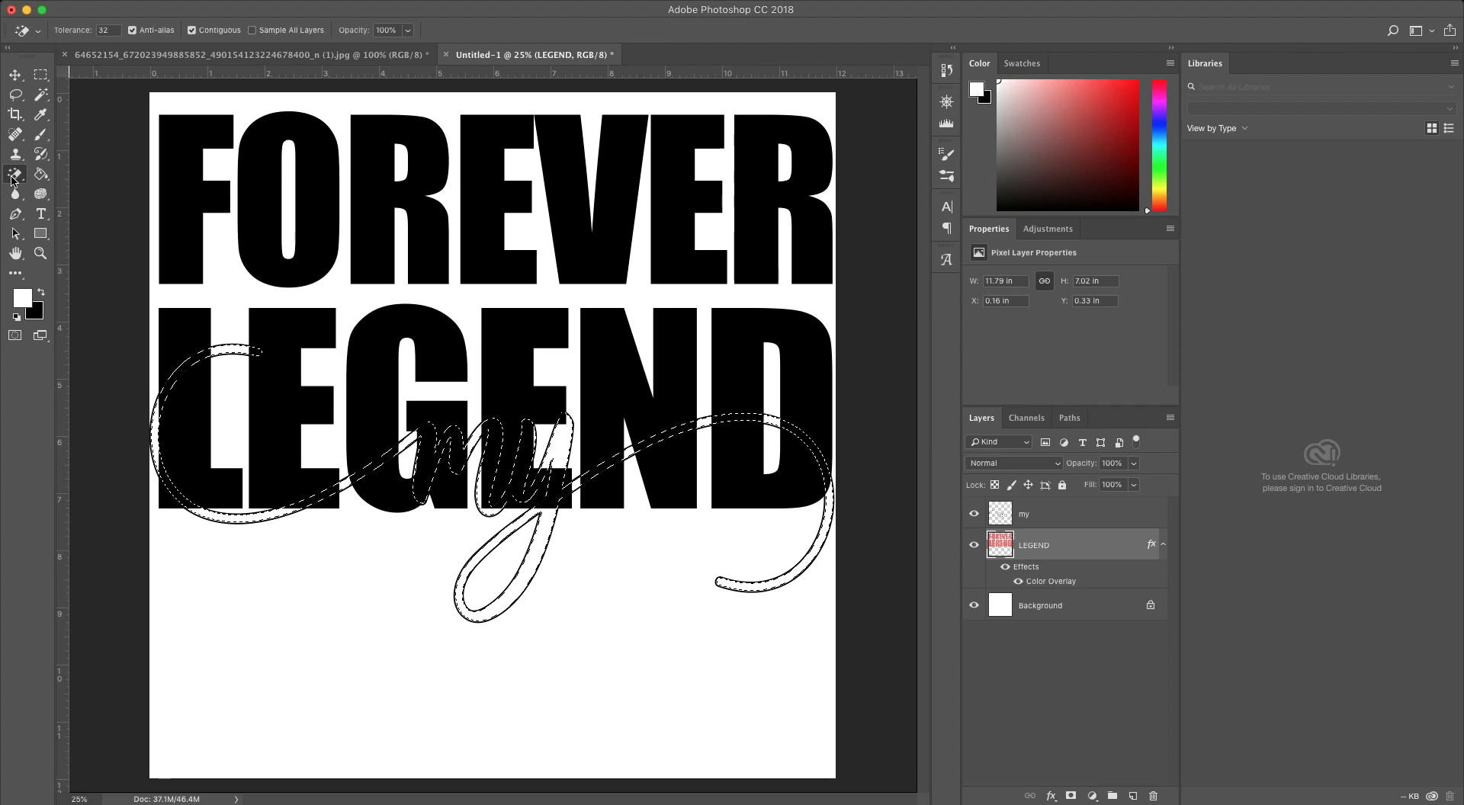
click(427, 463)
click(320, 499)
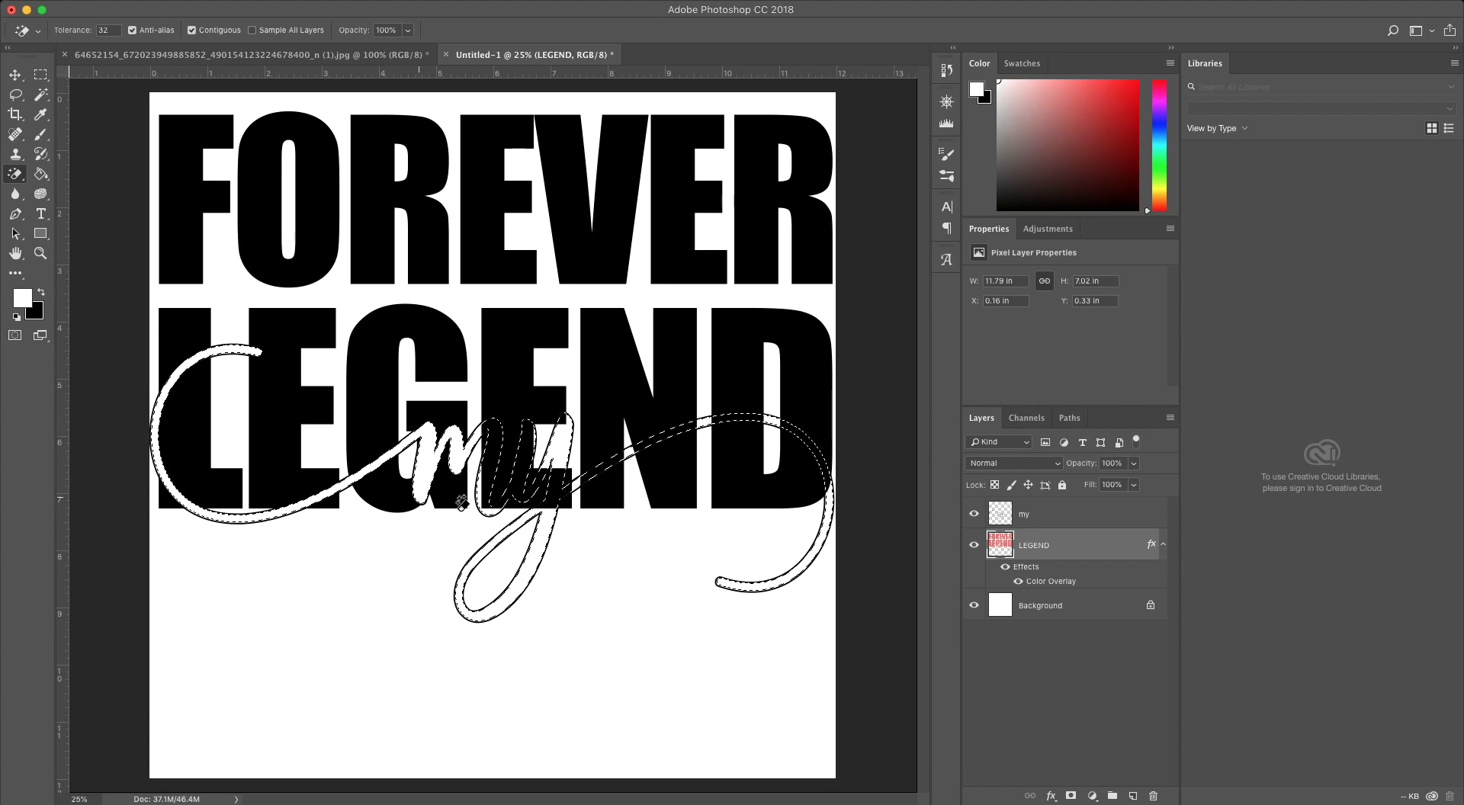
click(486, 478)
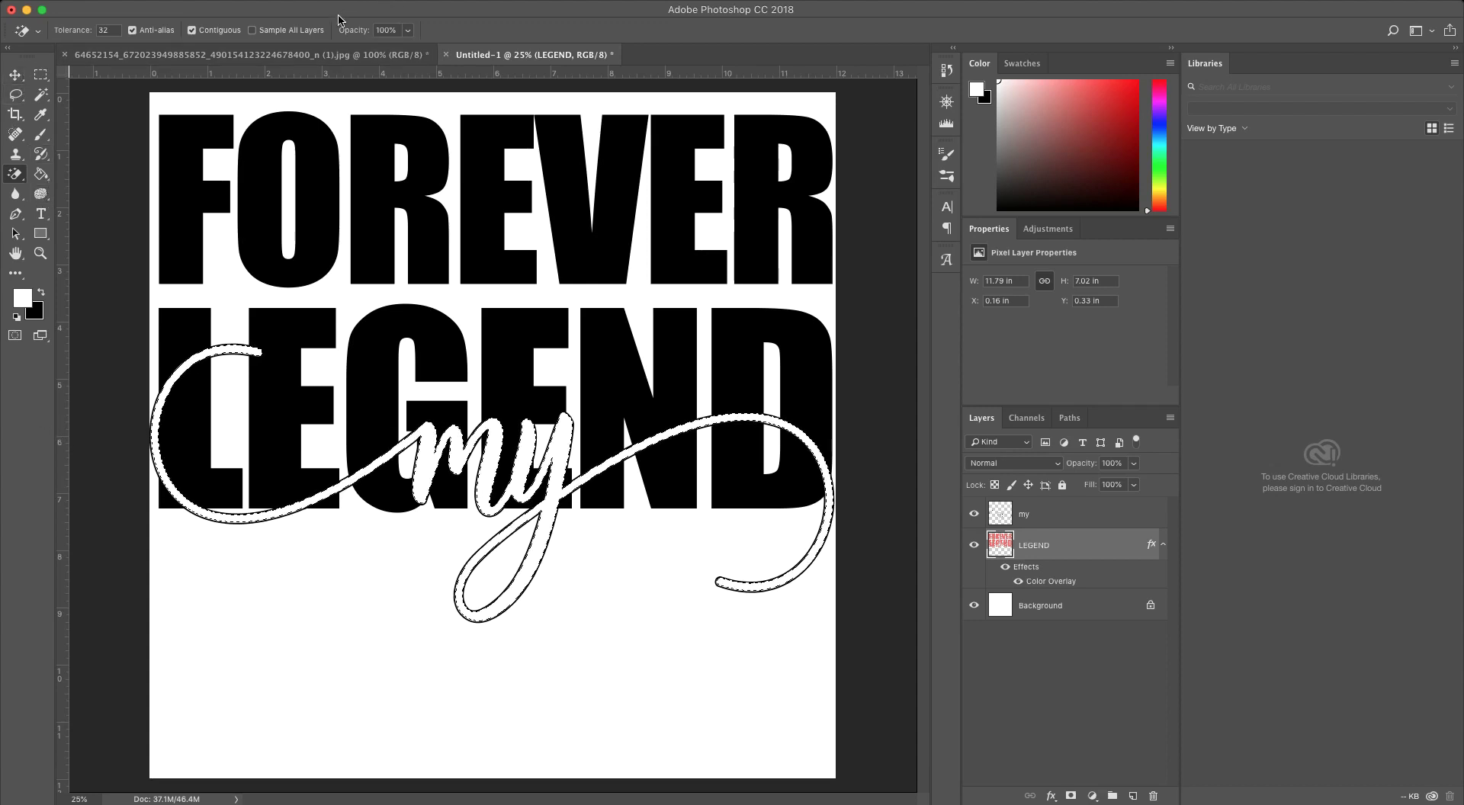
Step: Deselect, then merge the 'my' and LEGEND layers into one layer
key(super+d)
shift+click(1063, 512)
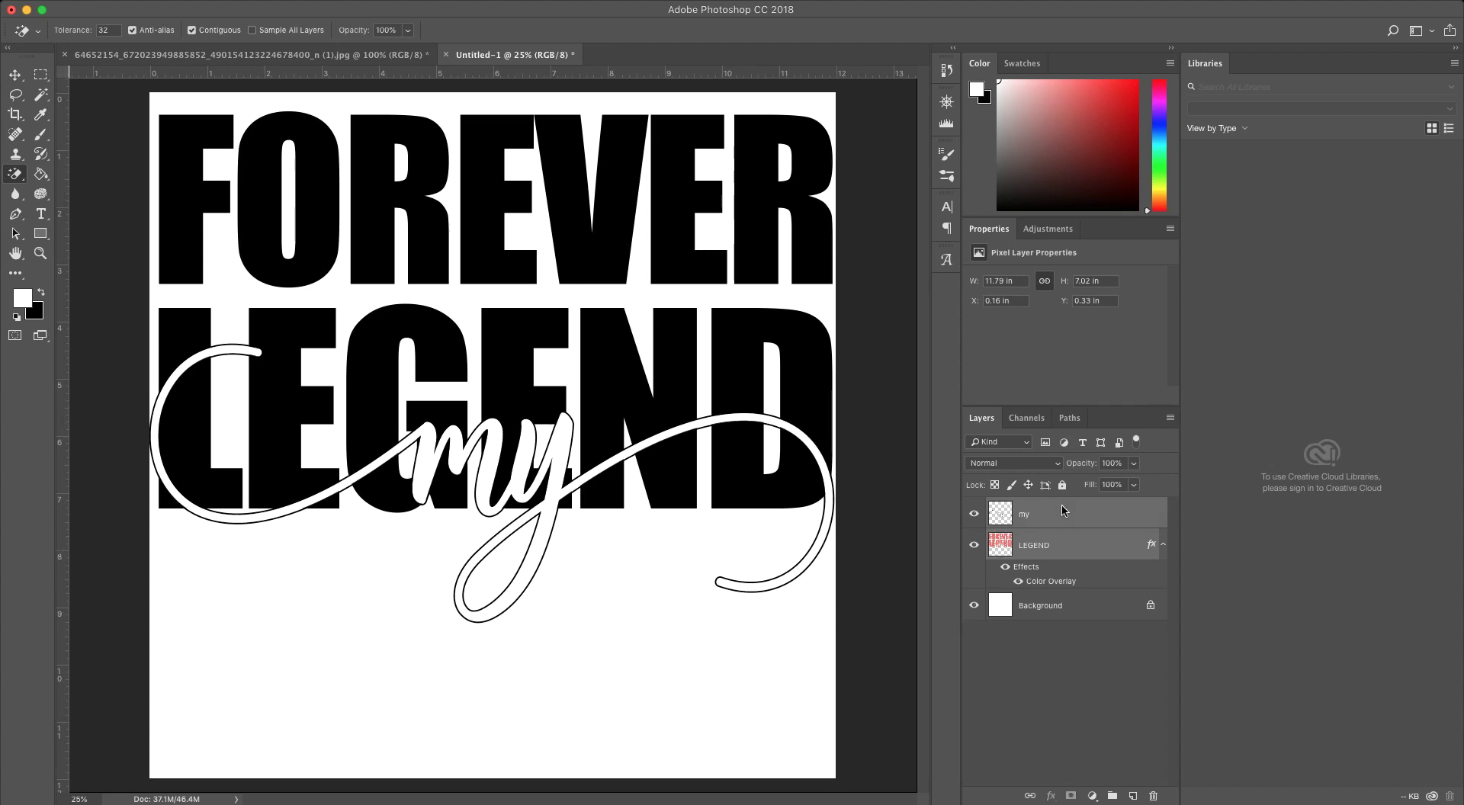
key(super+e)
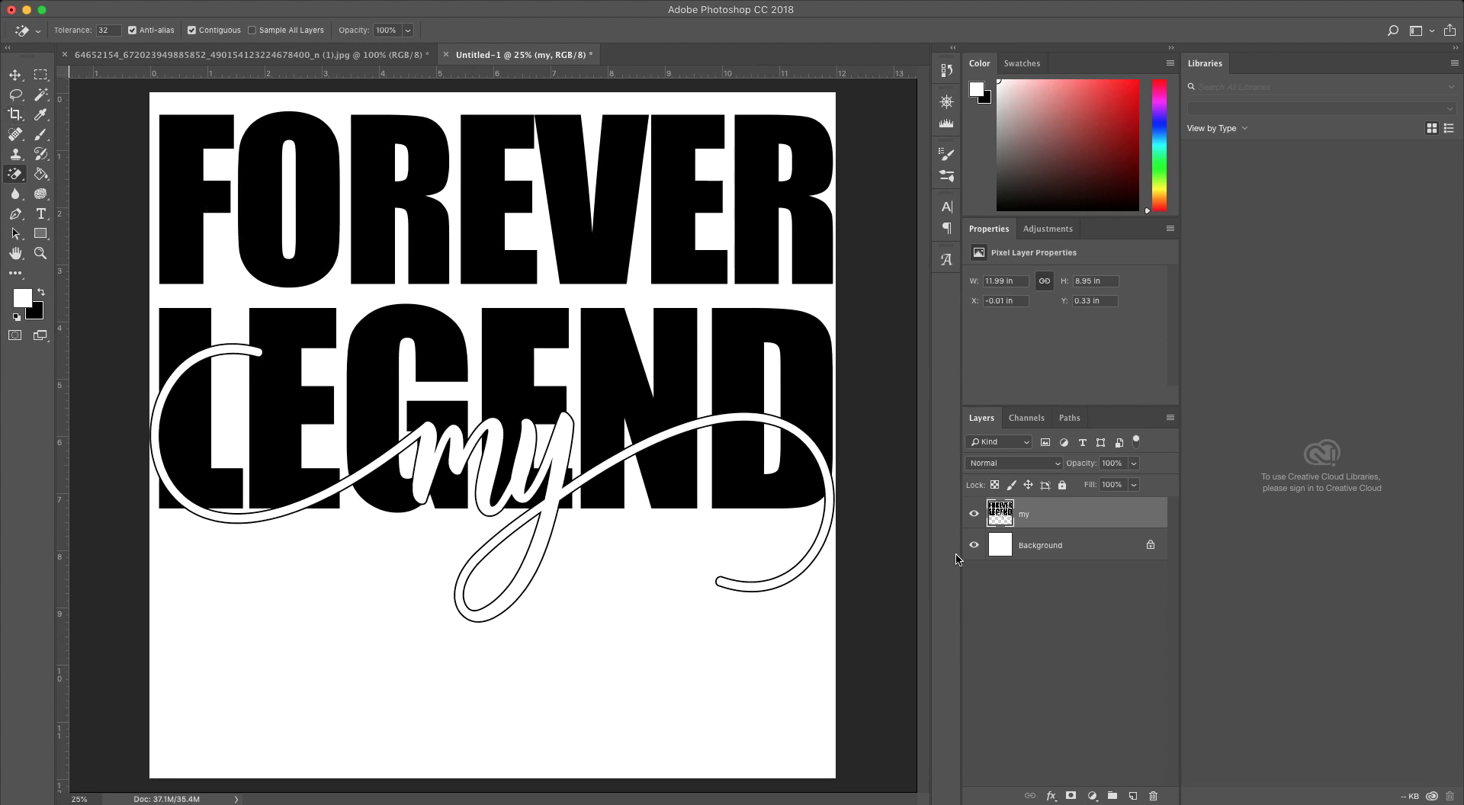
Step: Hide the white Background layer to show the design on transparency
click(974, 545)
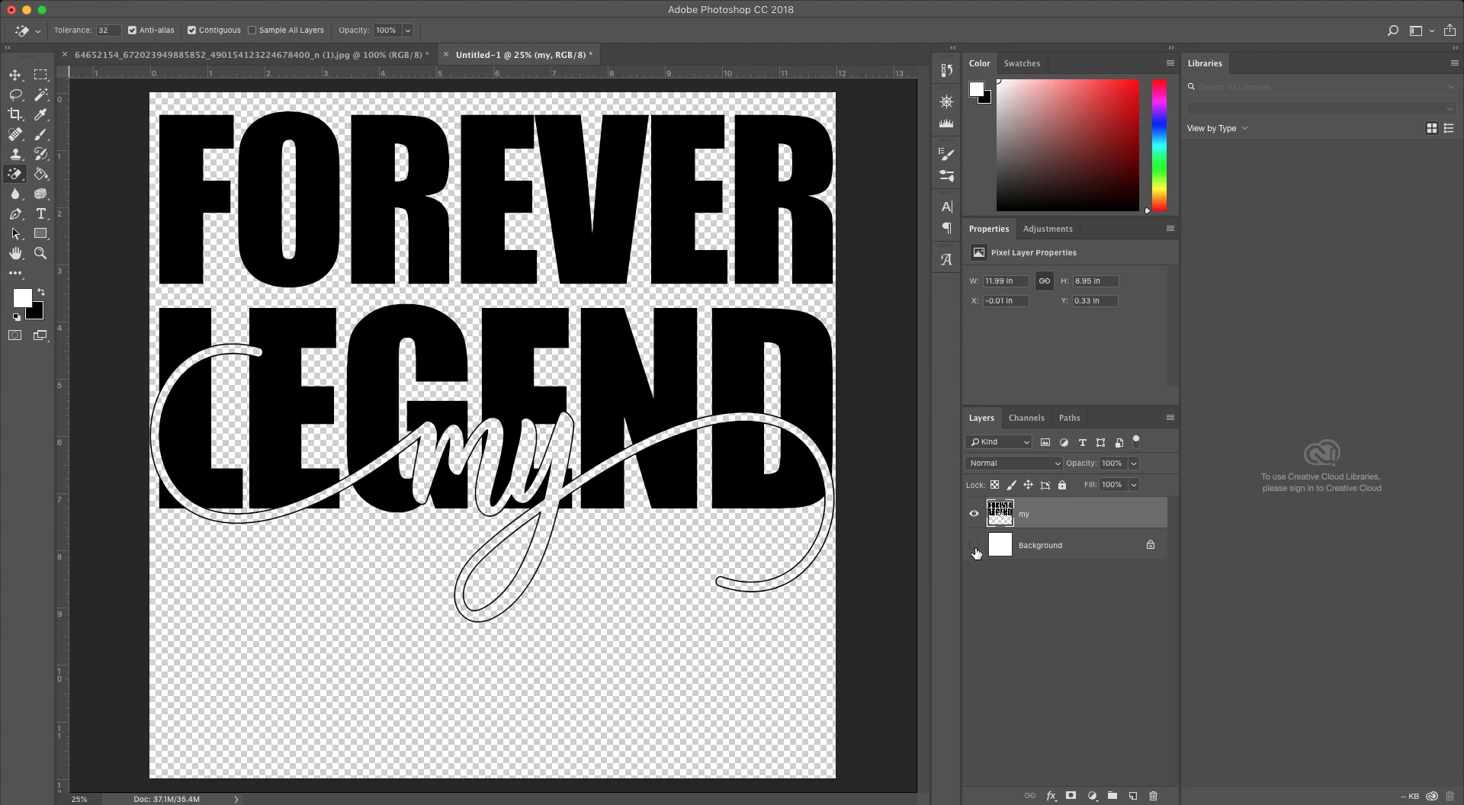
click(974, 545)
click(974, 545)
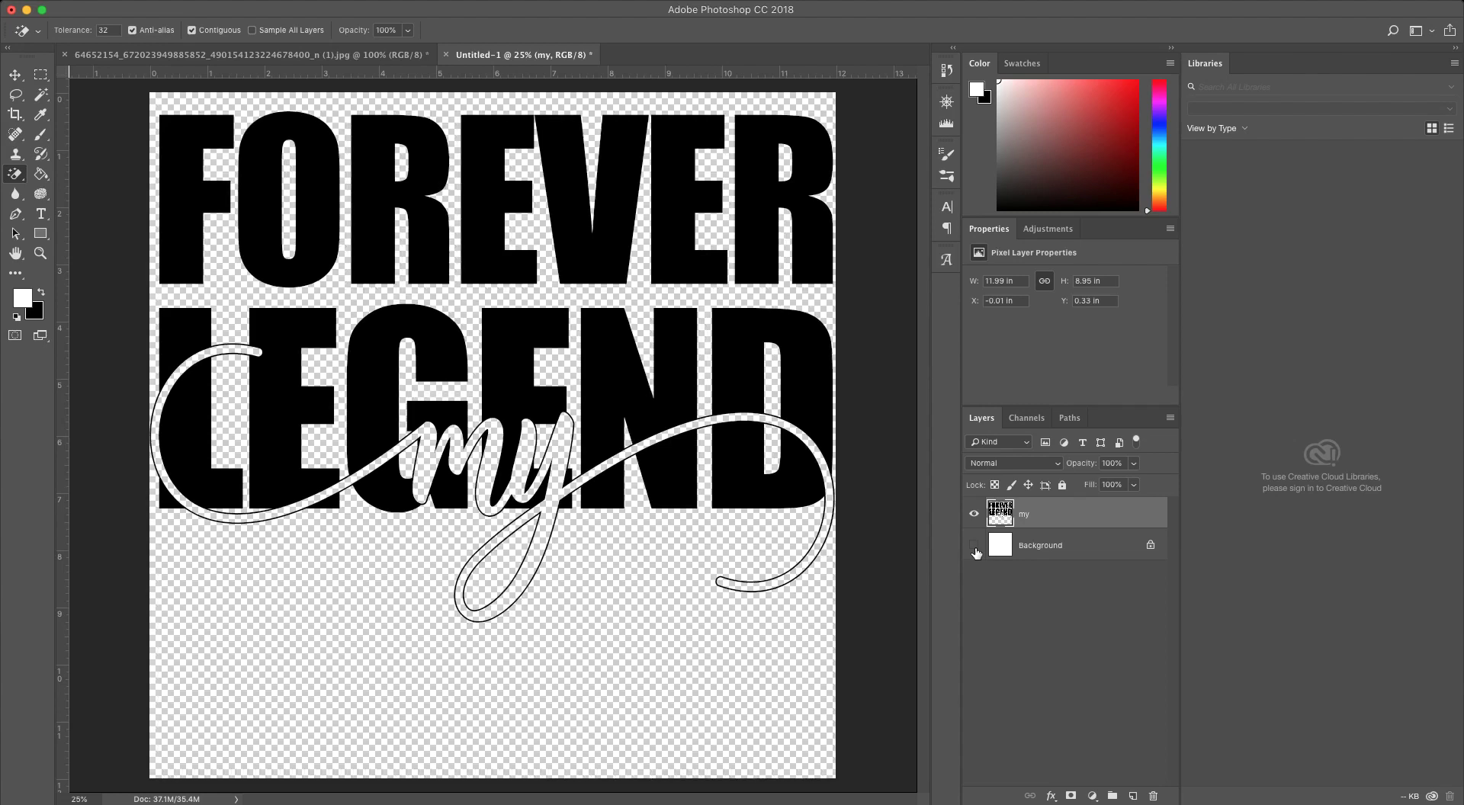